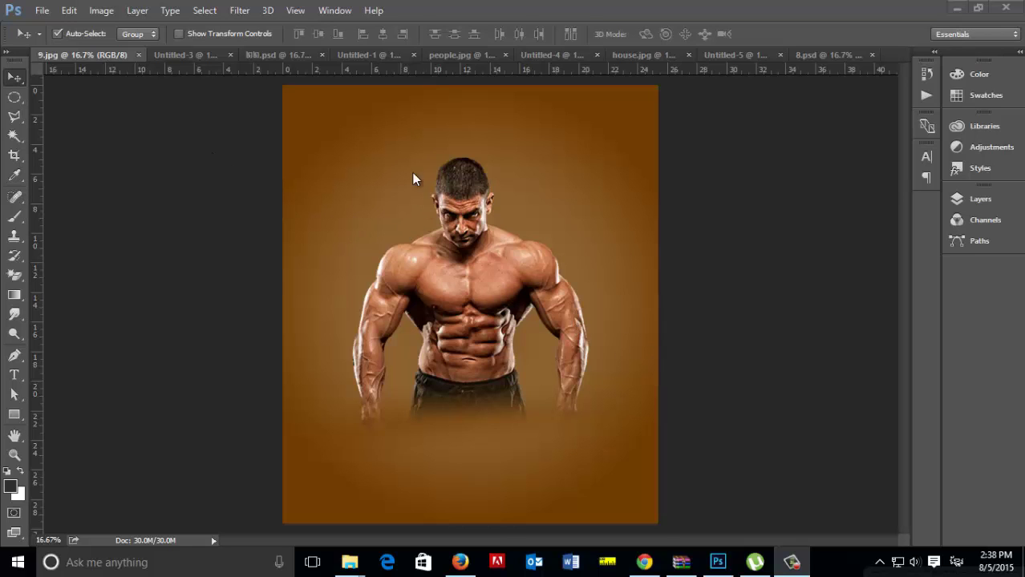
Preview the example shattered-glass documents, return to 9.jpg and keep it at 8 bits per channel.
{"action": "left_click", "coordinate": [169, 54]}
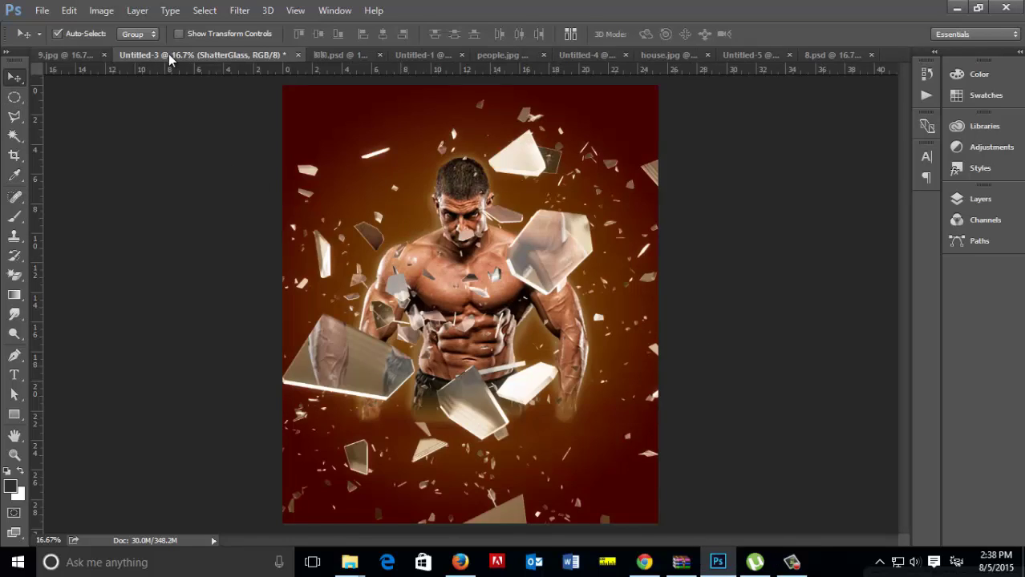
{"action": "left_click", "coordinate": [319, 49]}
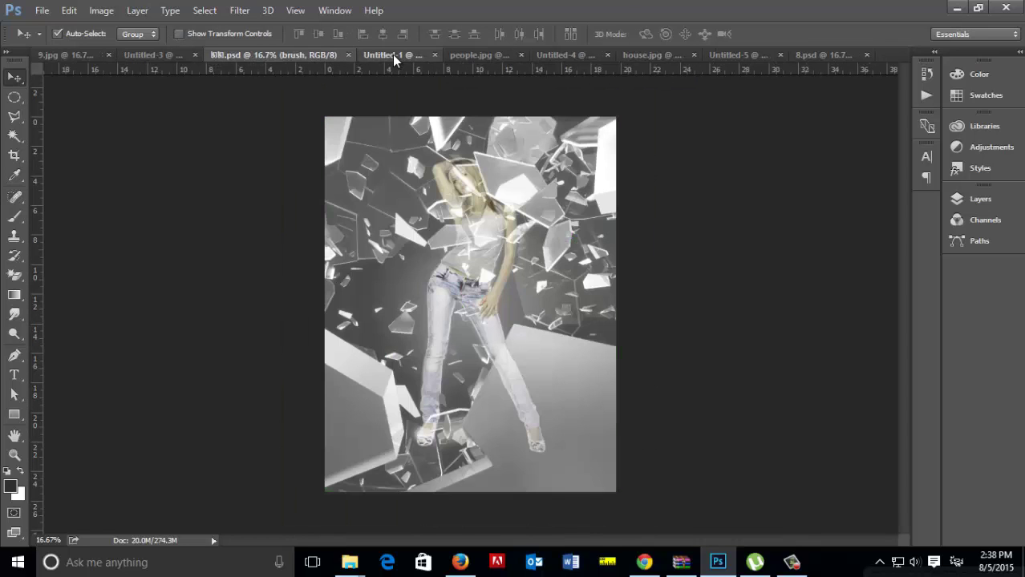
{"action": "left_click", "coordinate": [392, 55]}
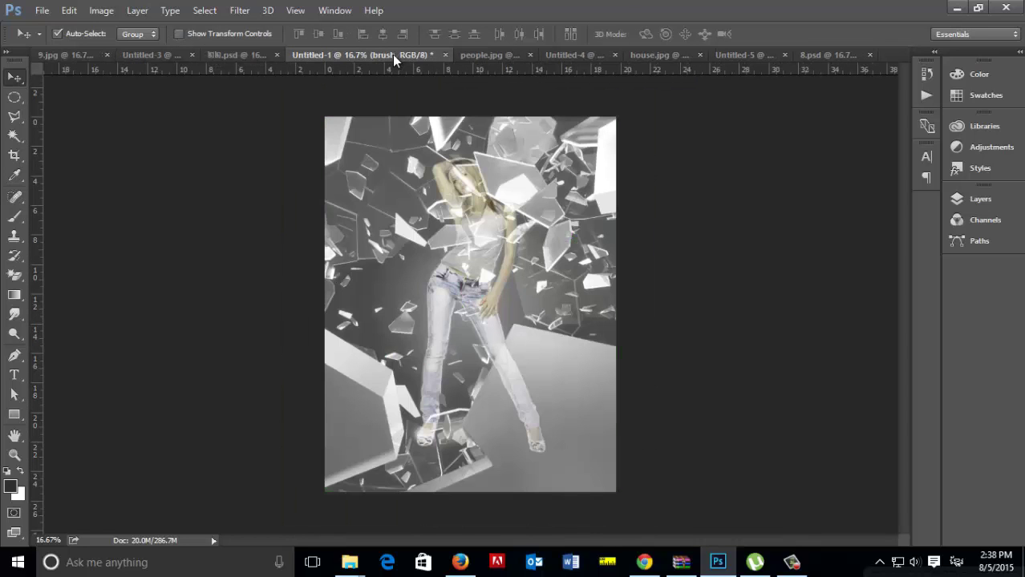
{"action": "left_click", "coordinate": [81, 54]}
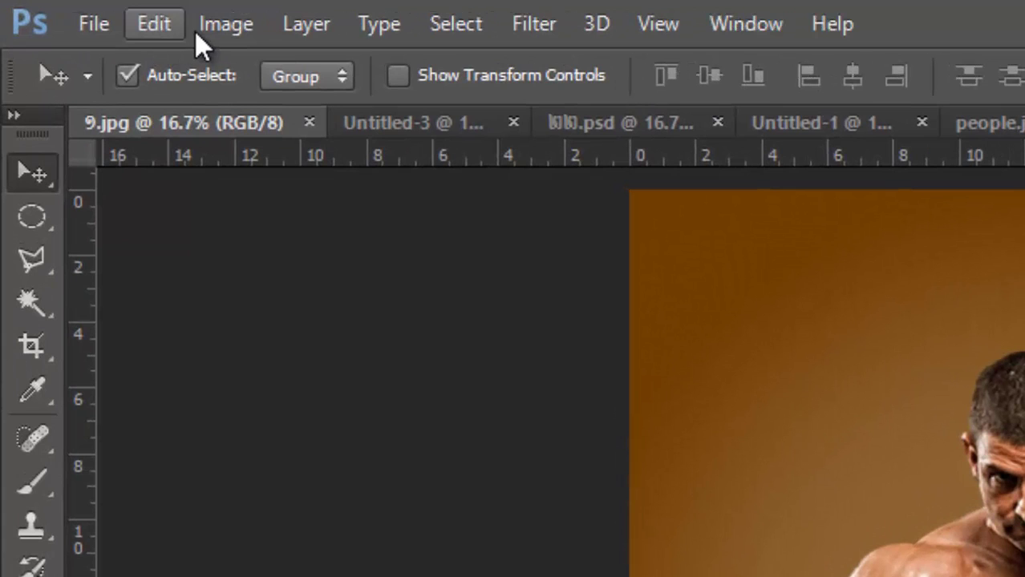
{"action": "left_click", "coordinate": [215, 35]}
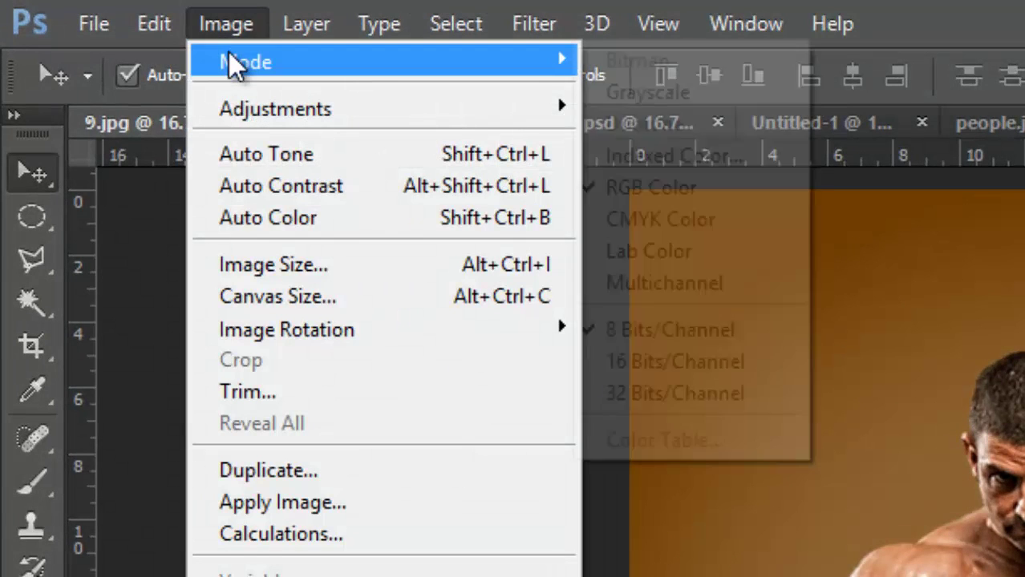
{"action": "mouse_move", "coordinate": [381, 61]}
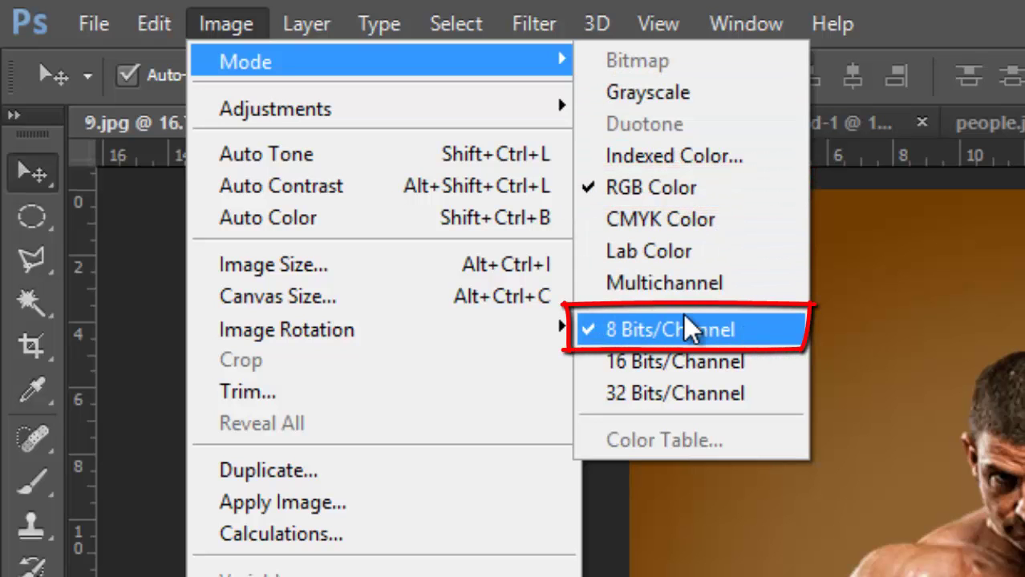
{"action": "left_click", "coordinate": [883, 263]}
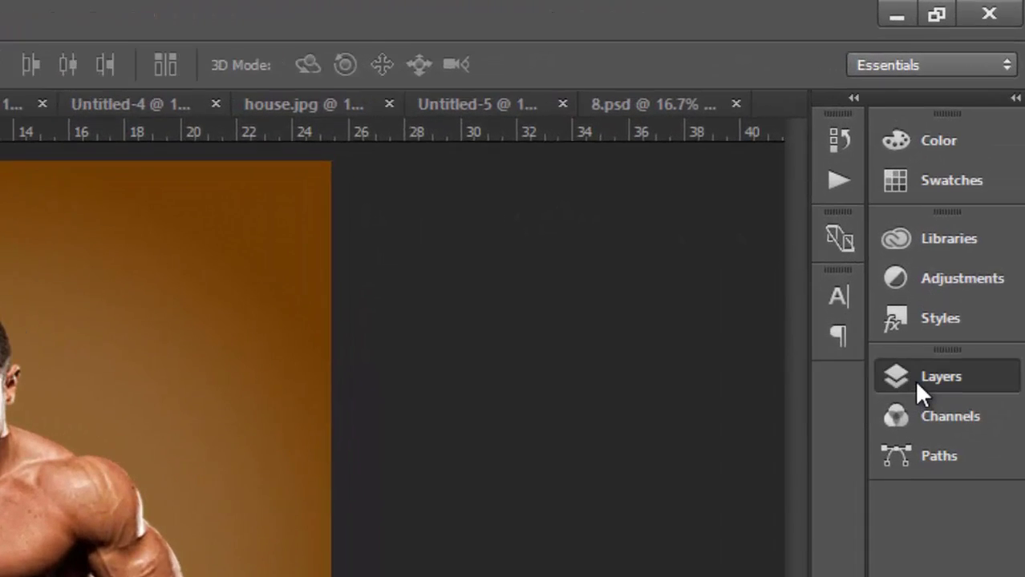
Show the Layers panel and confirm its Panel Options with 'Add "copy"' kept enabled.
{"action": "left_click", "coordinate": [916, 382]}
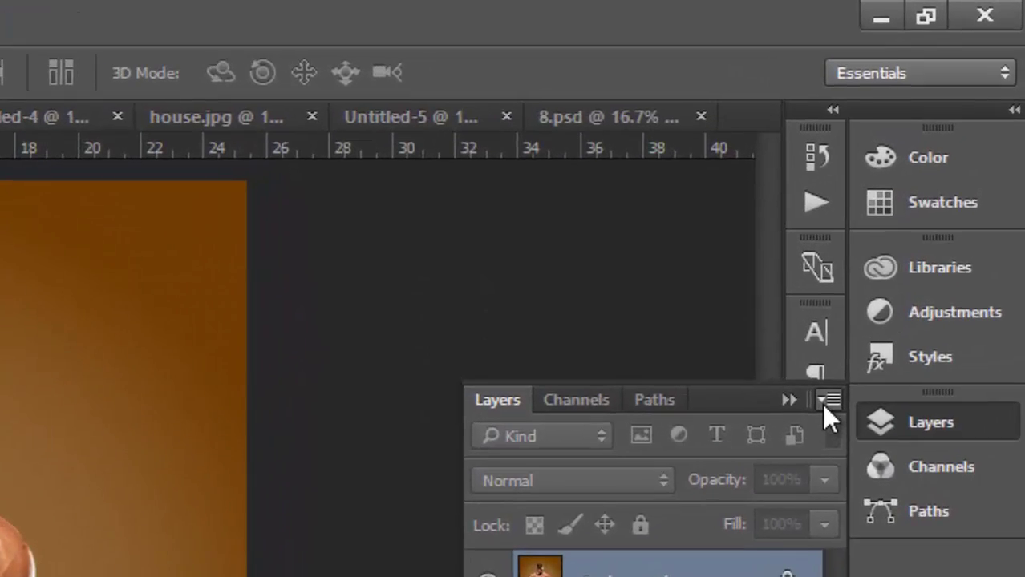
{"action": "left_click", "coordinate": [911, 232]}
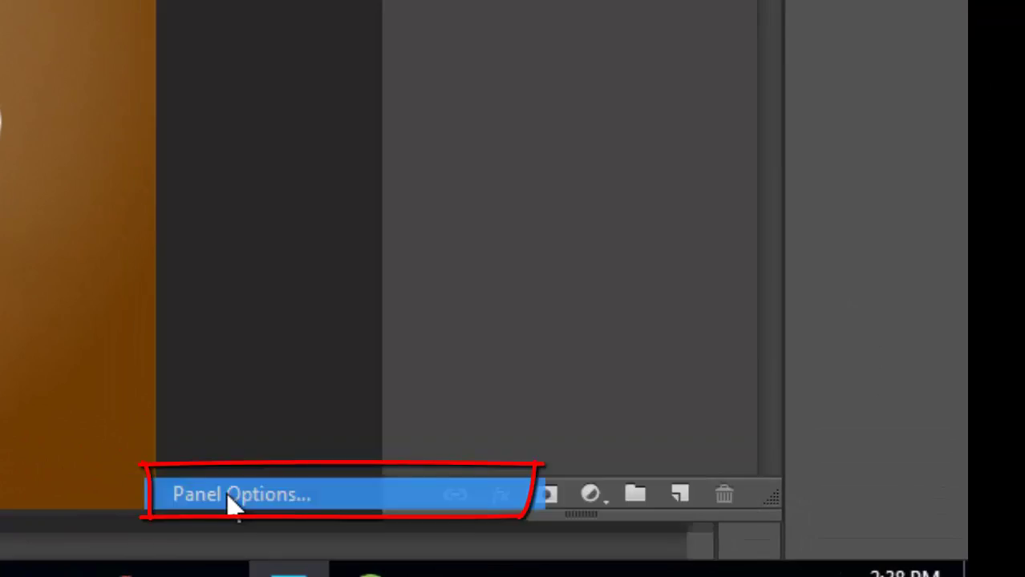
{"action": "left_click", "coordinate": [231, 497]}
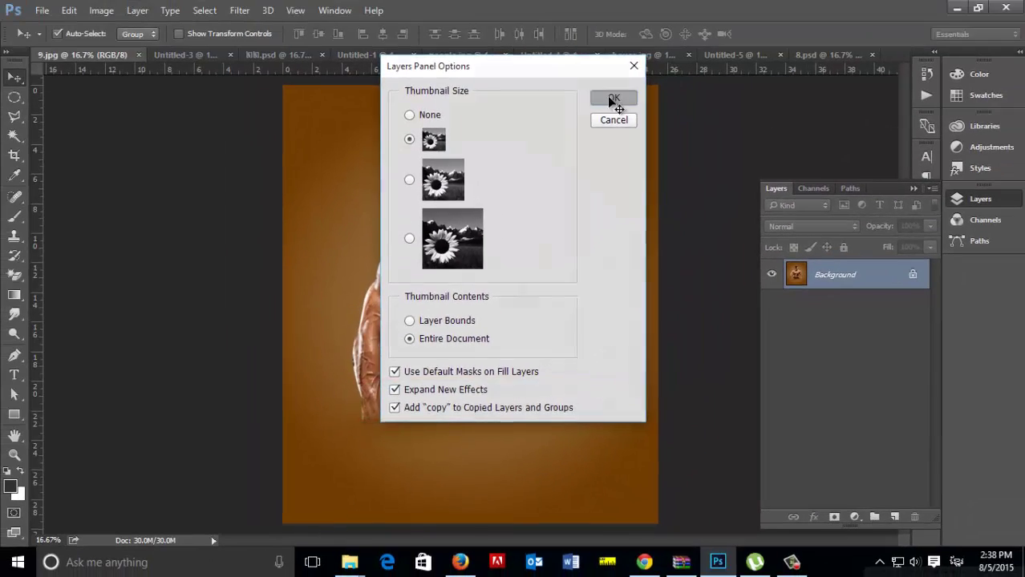
{"action": "left_click", "coordinate": [613, 98]}
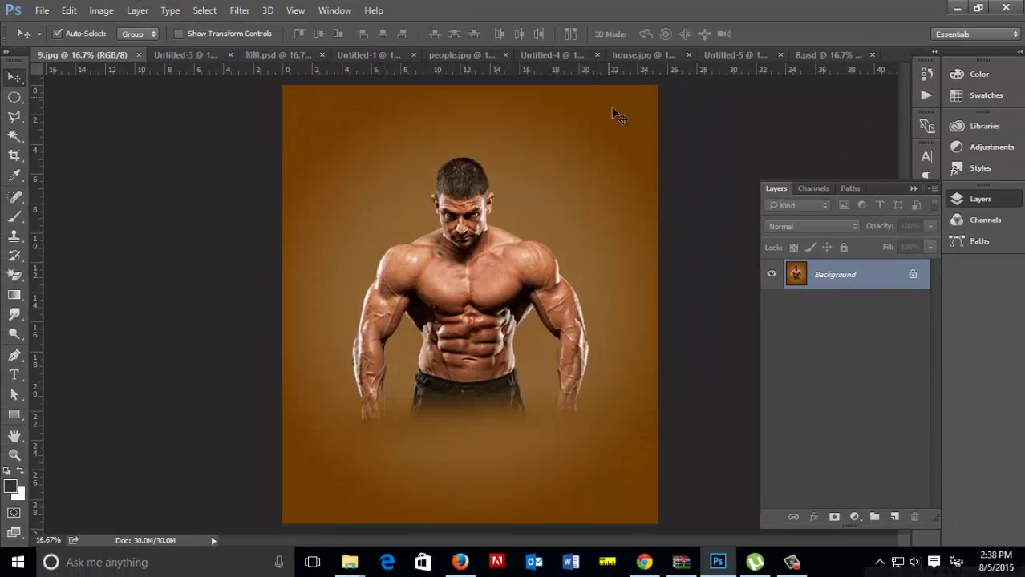
Convert the Background into Layer 0, then back into a locked Background layer.
{"action": "double_click", "coordinate": [874, 277]}
{"action": "key", "text": "Return"}
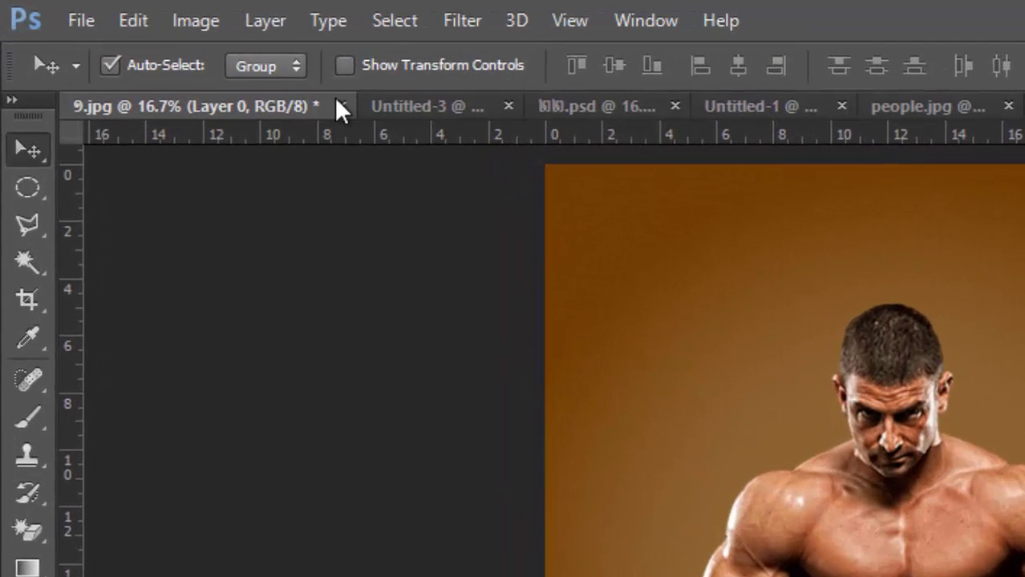
{"action": "left_click", "coordinate": [253, 22]}
{"action": "mouse_move", "coordinate": [345, 20]}
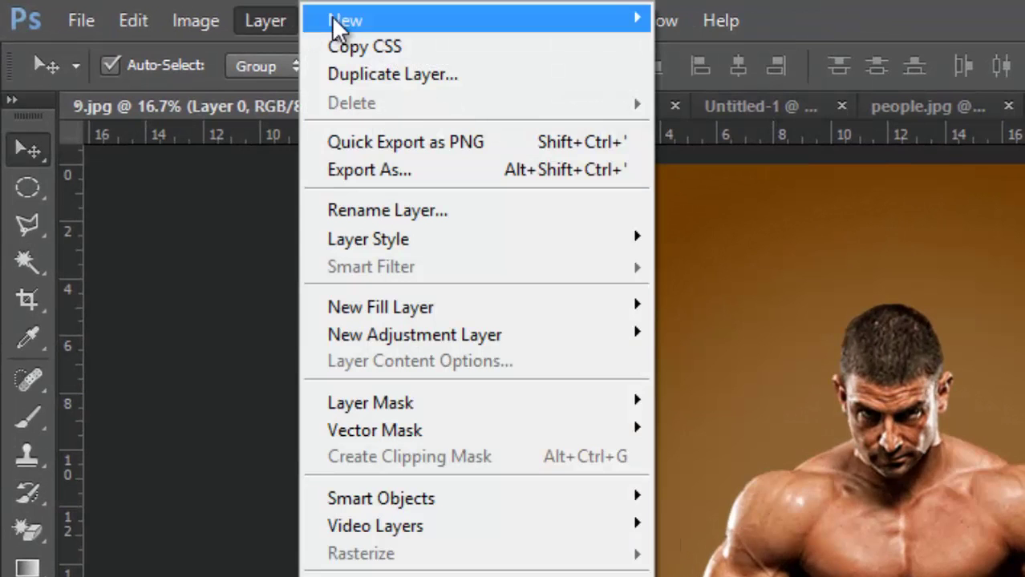
{"action": "left_click", "coordinate": [683, 47]}
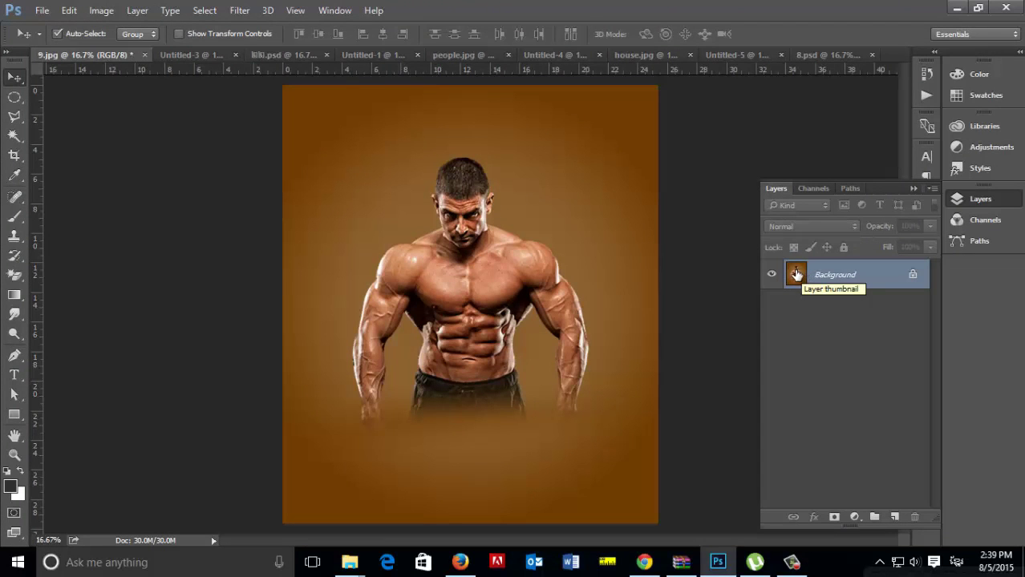
Load ShatterGlass.atn from the Shatter Glass download folder.
{"action": "left_click", "coordinate": [350, 563]}
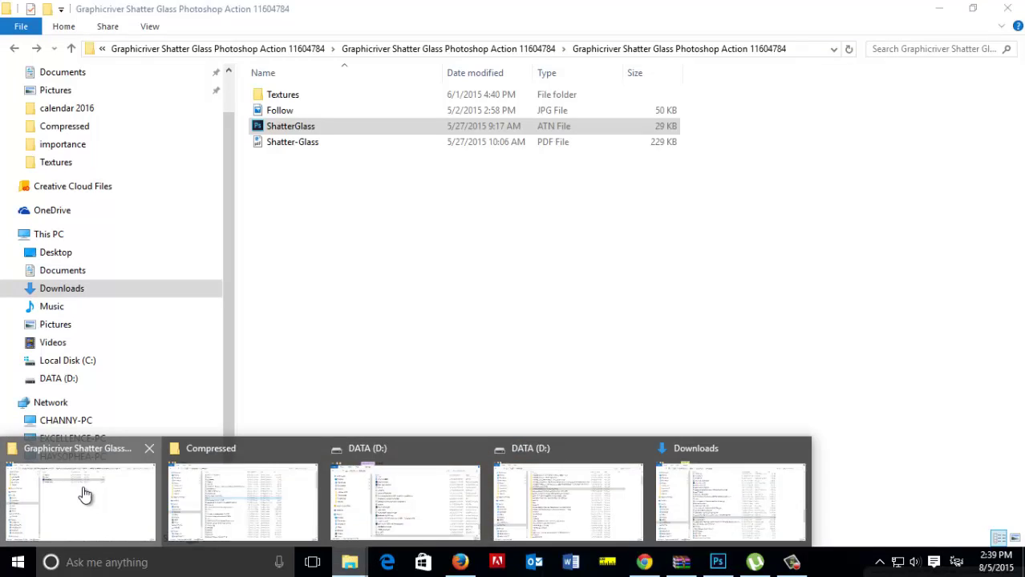
{"action": "left_click", "coordinate": [83, 485]}
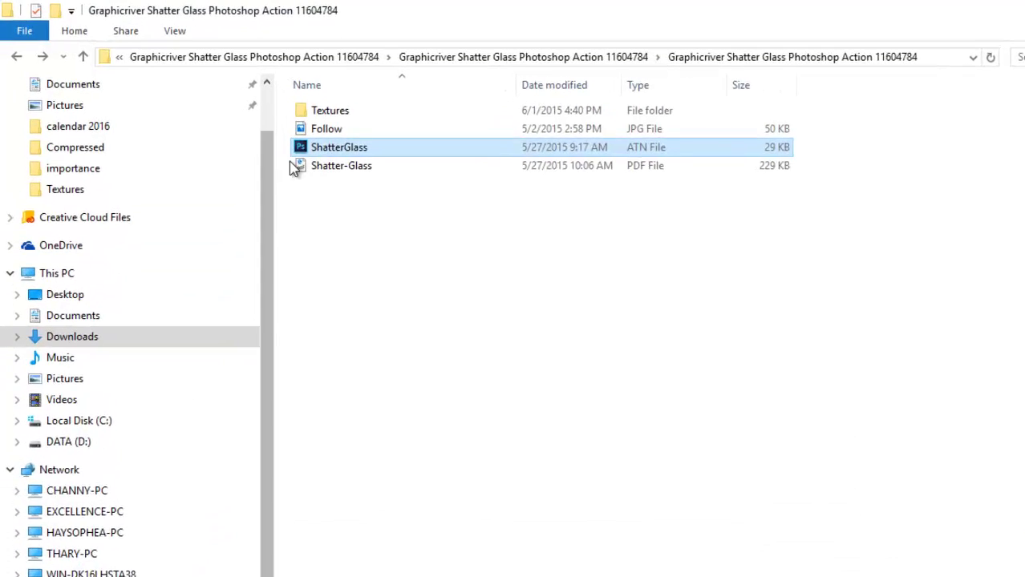
{"action": "double_click", "coordinate": [302, 148]}
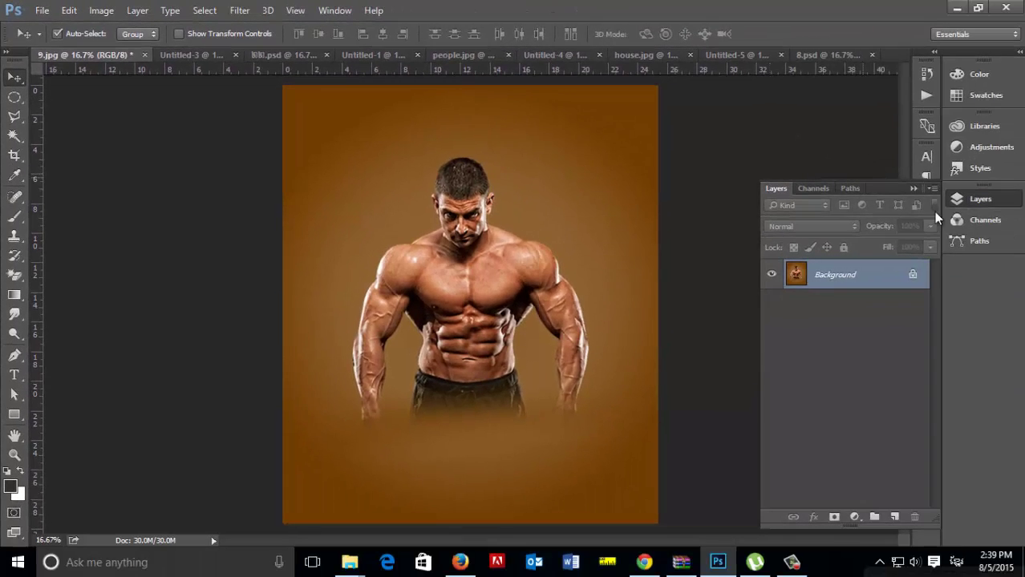
Hide the Layers panel and show the Actions panel via the Window menu.
{"action": "left_click", "coordinate": [914, 189]}
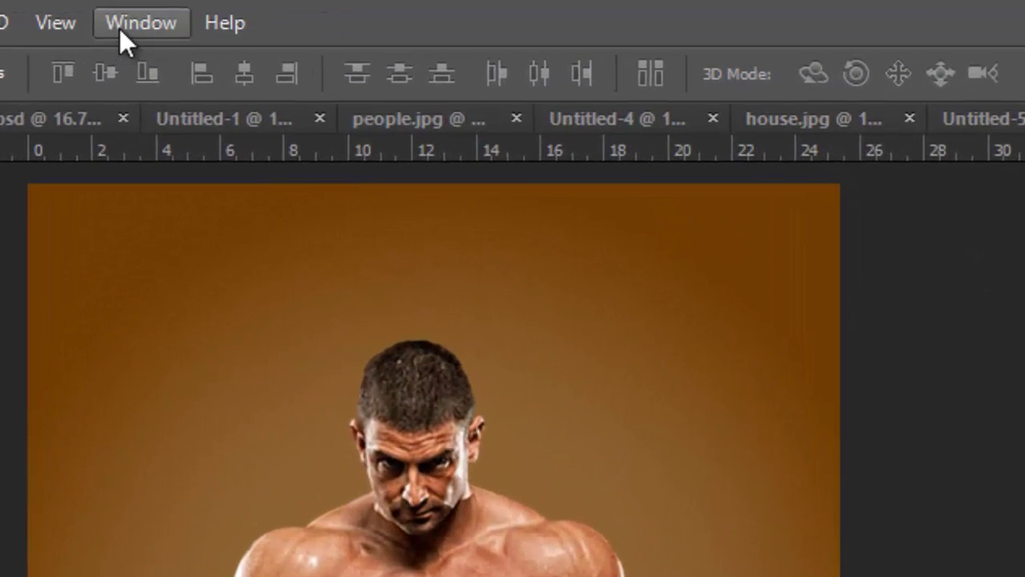
{"action": "left_click", "coordinate": [121, 29]}
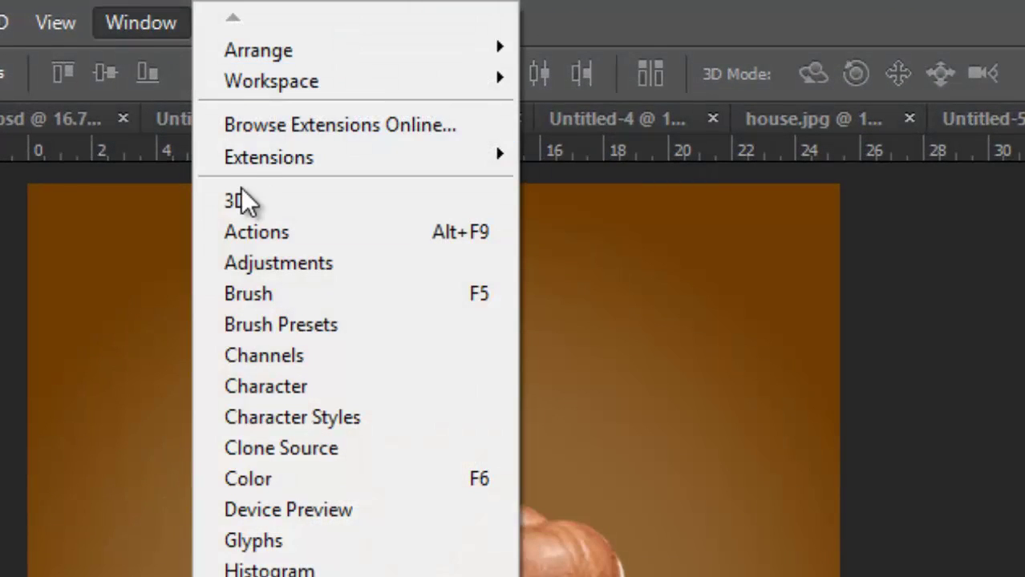
{"action": "left_click", "coordinate": [285, 231]}
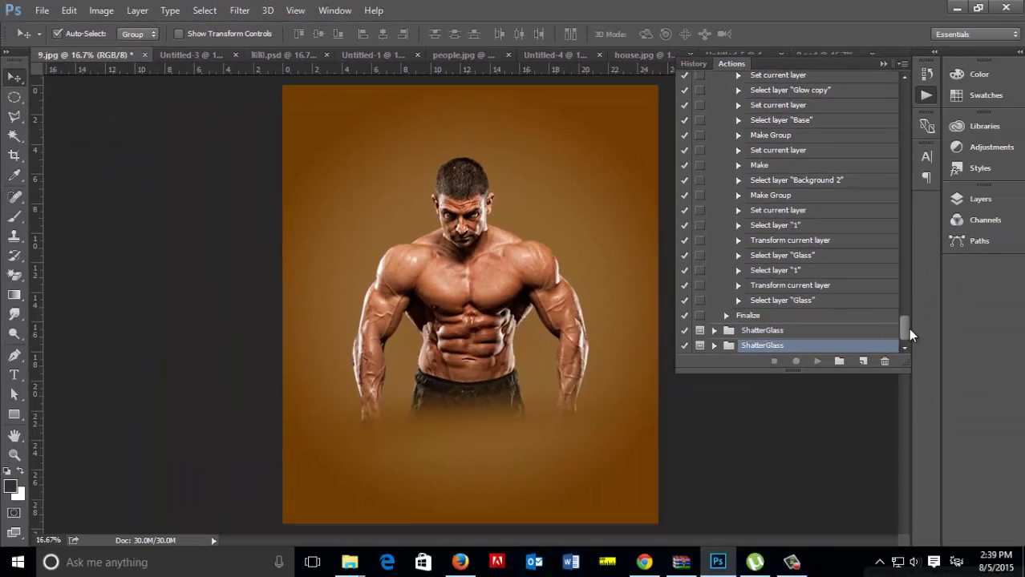
{"action": "left_click_drag", "start_coordinate": [907, 329], "coordinate": [914, 92]}
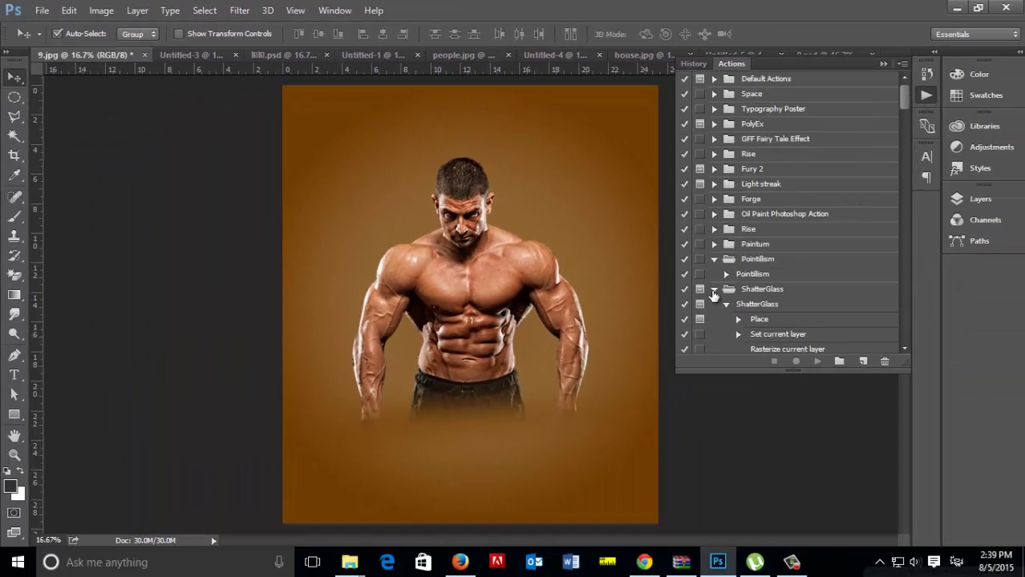
Delete the two duplicate ShatterGlass action sets.
{"action": "left_click", "coordinate": [714, 291]}
{"action": "left_click", "coordinate": [758, 291]}
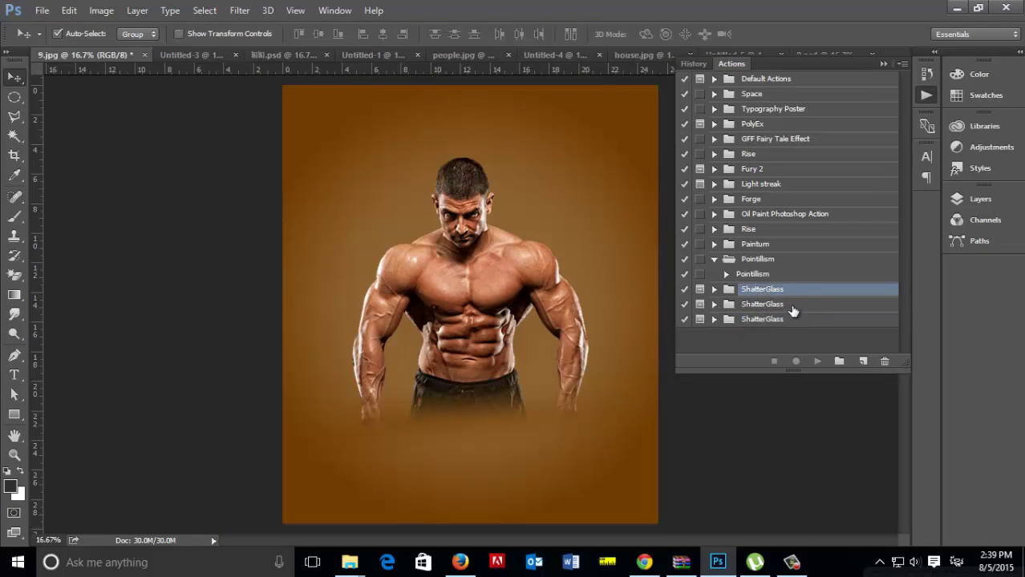
{"action": "left_click", "coordinate": [883, 360]}
{"action": "left_click", "coordinate": [451, 223]}
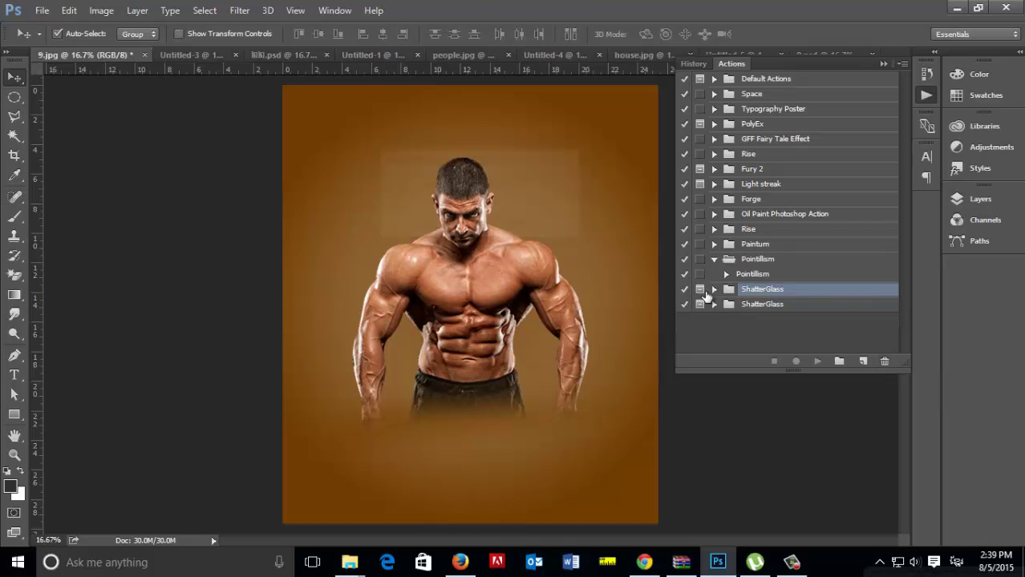
{"action": "left_click", "coordinate": [883, 360]}
{"action": "left_click", "coordinate": [453, 223]}
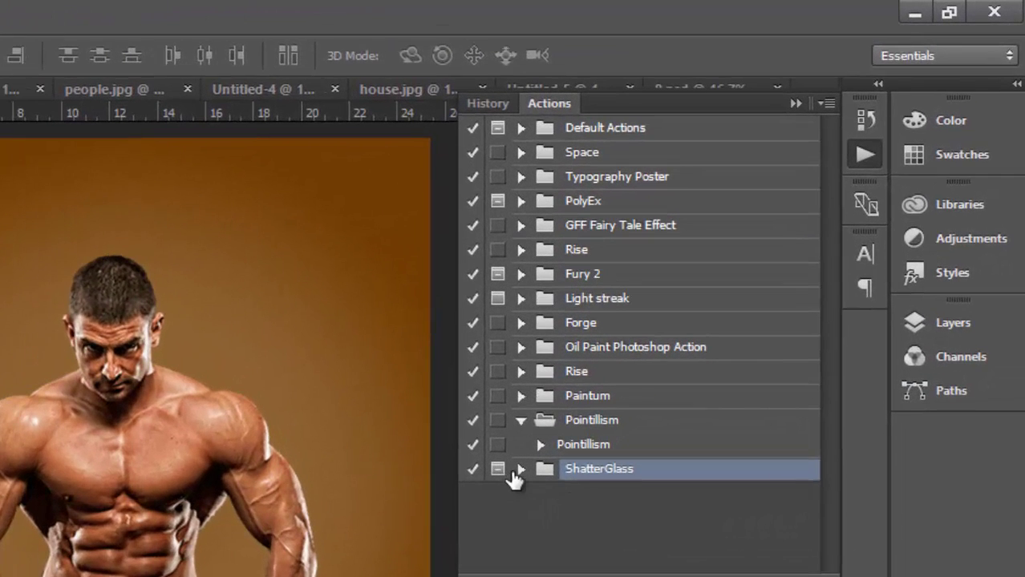
Check the remaining set's ShatterGlass and Finalize actions, then hide the Actions panel.
{"action": "left_click", "coordinate": [649, 349]}
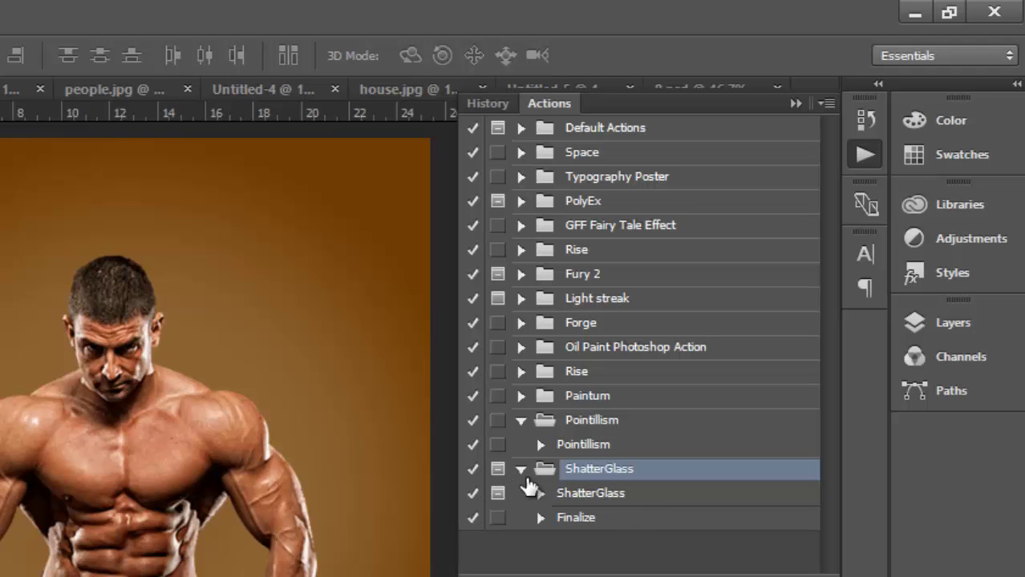
{"action": "left_click", "coordinate": [520, 470]}
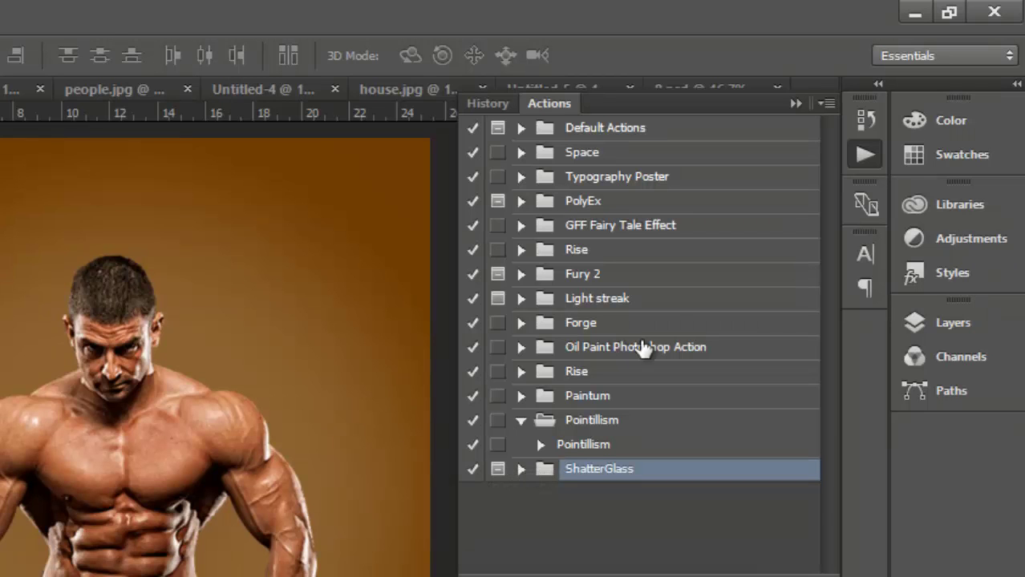
{"action": "left_click", "coordinate": [792, 103]}
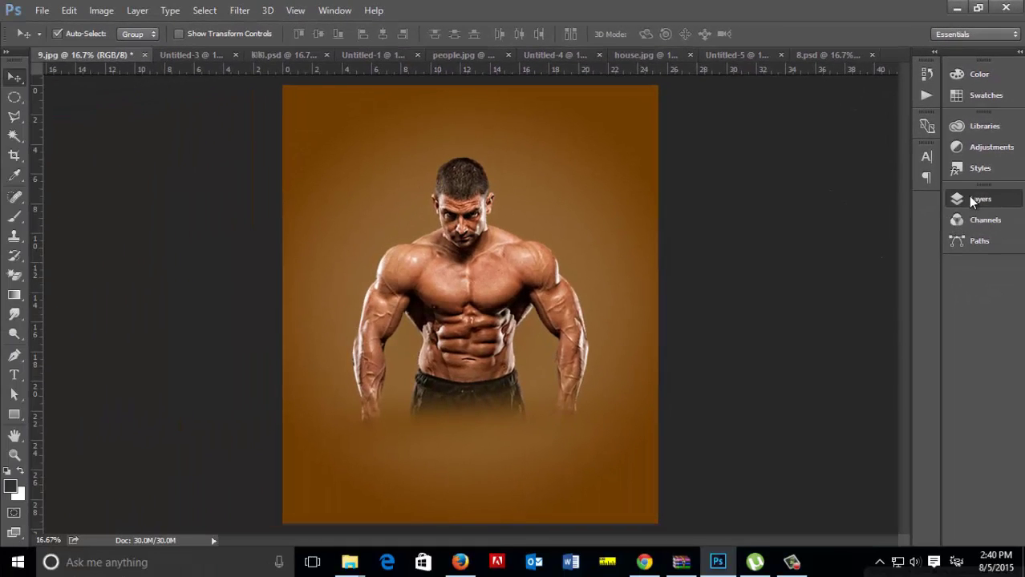
Add a new empty layer named 'brush' through Layer > New > Layer.
{"action": "left_click", "coordinate": [970, 198]}
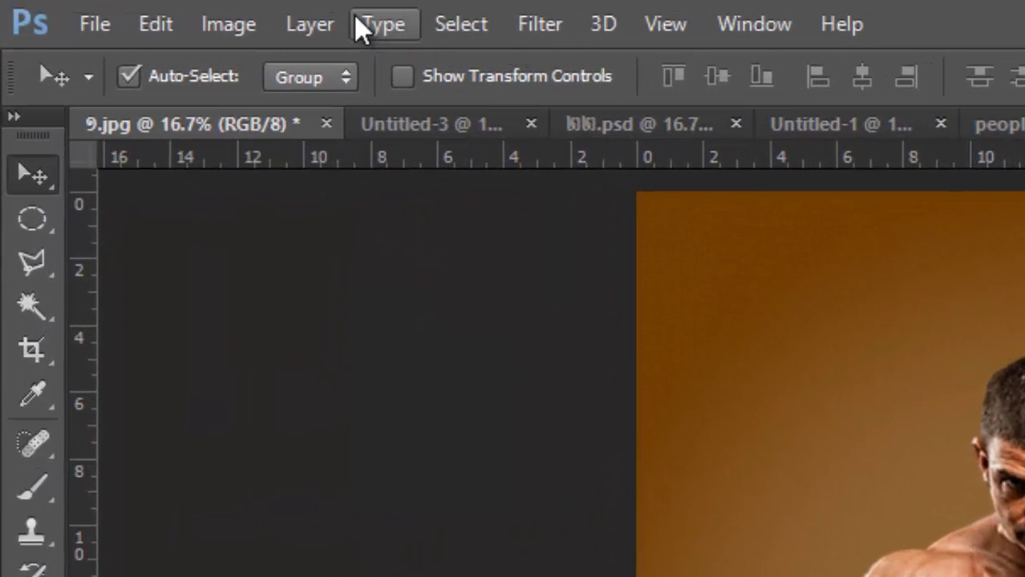
{"action": "left_click", "coordinate": [320, 20]}
{"action": "mouse_move", "coordinate": [553, 23]}
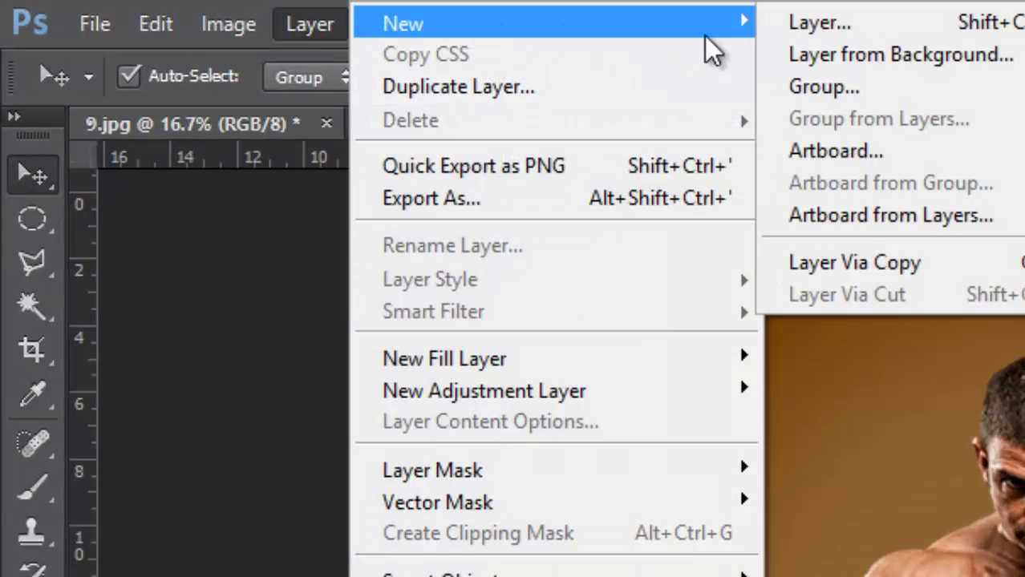
{"action": "left_click", "coordinate": [818, 22]}
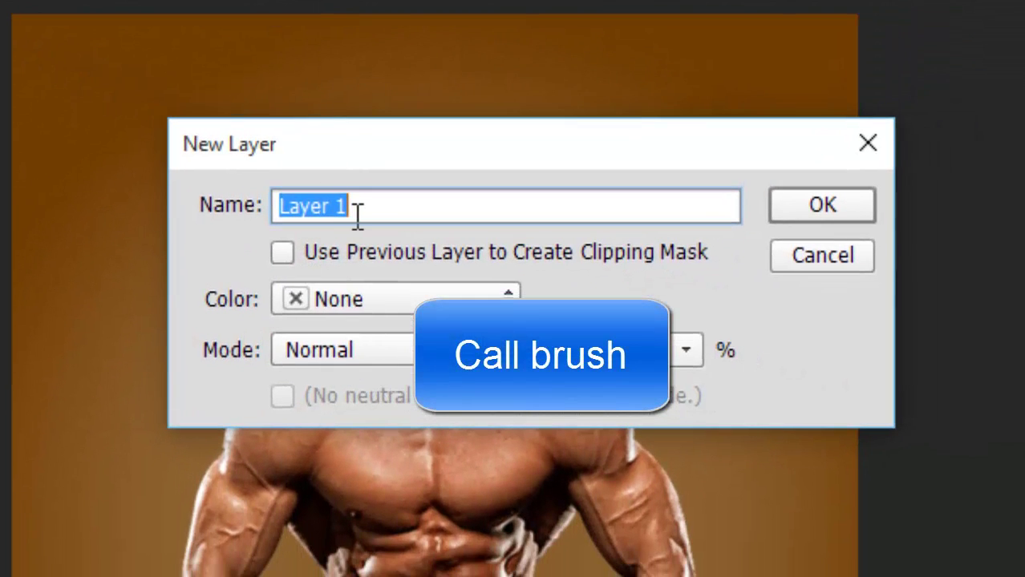
{"action": "type", "text": "បរ"}
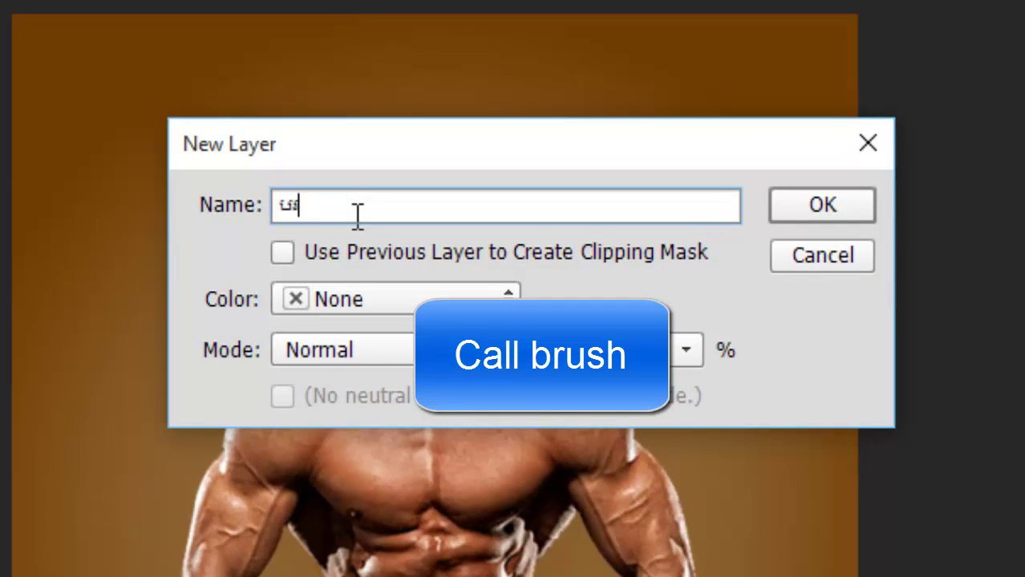
{"action": "type", "text": "ុហស"}
{"action": "key", "text": "BackSpace"}
{"action": "key", "text": "BackSpace"}
{"action": "key", "text": "BackSpace"}
{"action": "key", "text": "BackSpace"}
{"action": "type", "text": "bruhs"}
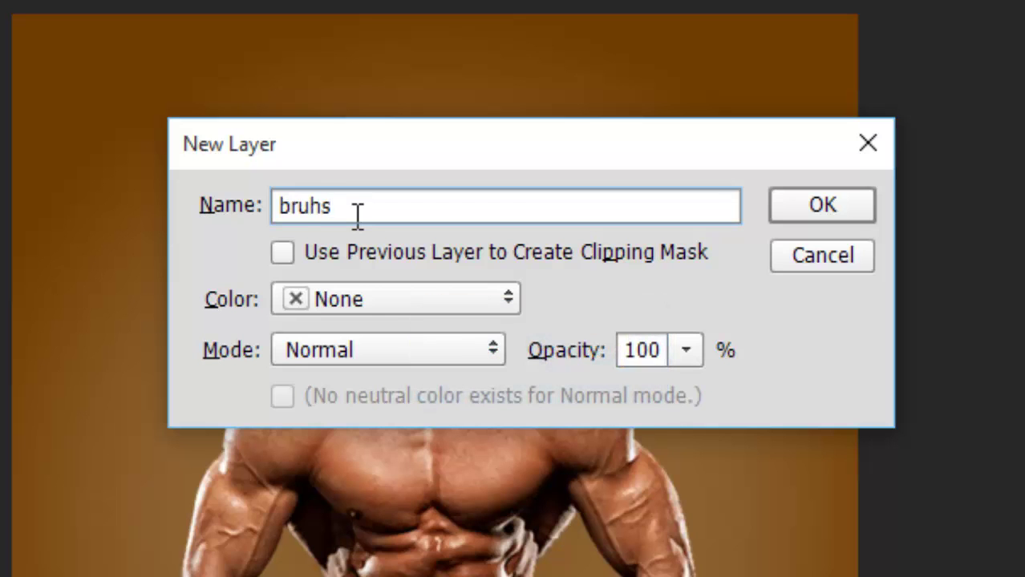
{"action": "key", "text": "BackSpace"}
{"action": "type", "text": "sh"}
{"action": "key", "text": "Return"}
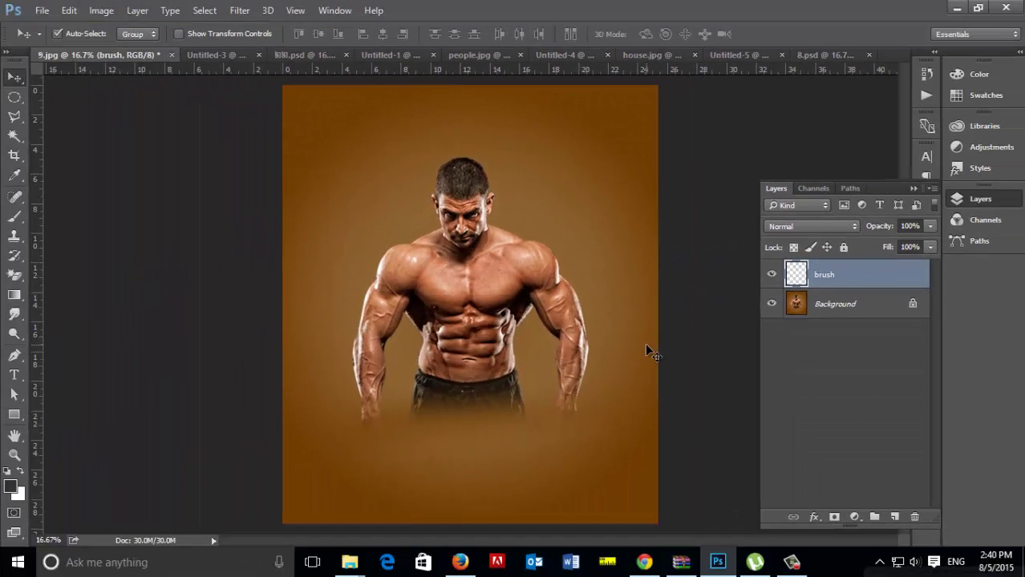
Paint over the man's whole figure with the Brush tool in bright green 9cff00.
{"action": "key", "text": "b"}
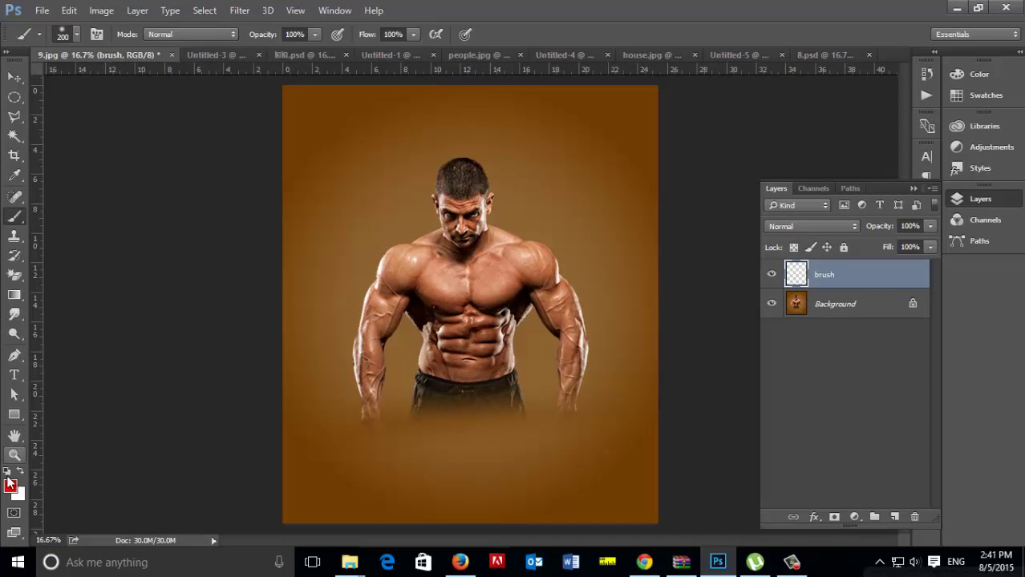
{"action": "left_click", "coordinate": [10, 485]}
{"action": "left_click_drag", "start_coordinate": [736, 351], "coordinate": [731, 356]}
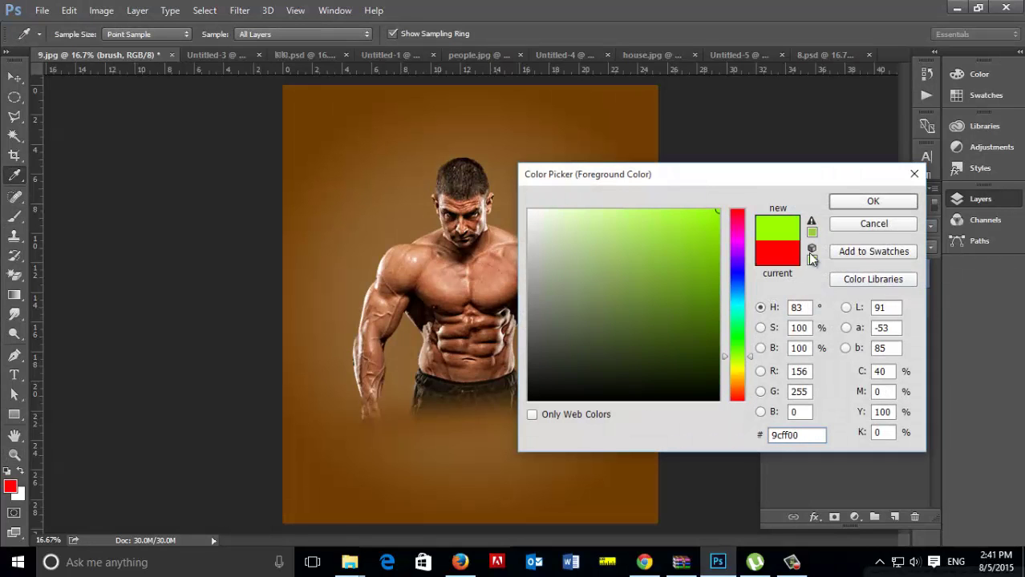
{"action": "left_click", "coordinate": [850, 203]}
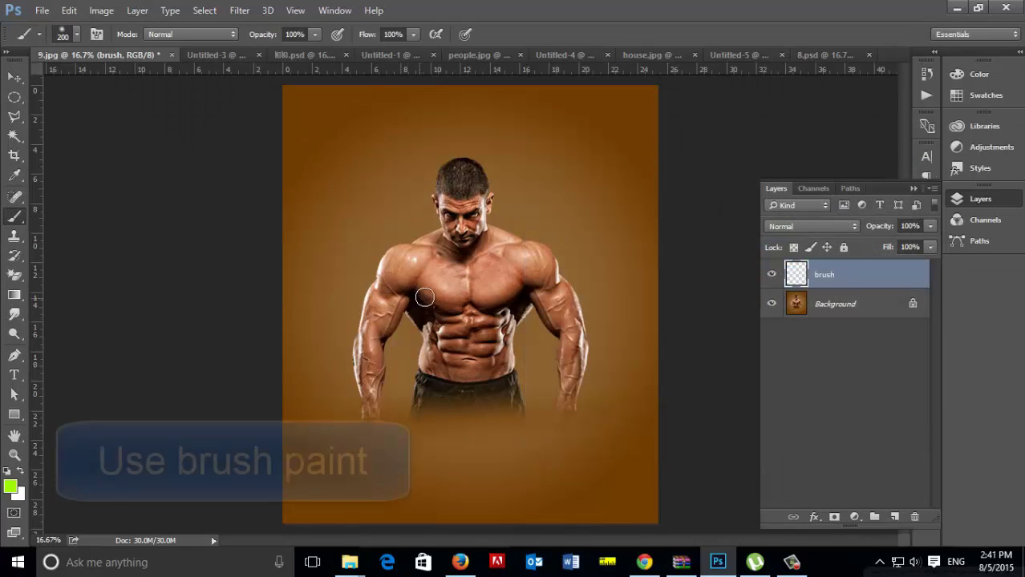
{"action": "mouse_move", "coordinate": [459, 316]}
{"action": "left_mouse_down"}
{"action": "mouse_move", "coordinate": [485, 296]}
{"action": "mouse_move", "coordinate": [429, 267]}
{"action": "mouse_move", "coordinate": [471, 210]}
{"action": "left_mouse_up"}
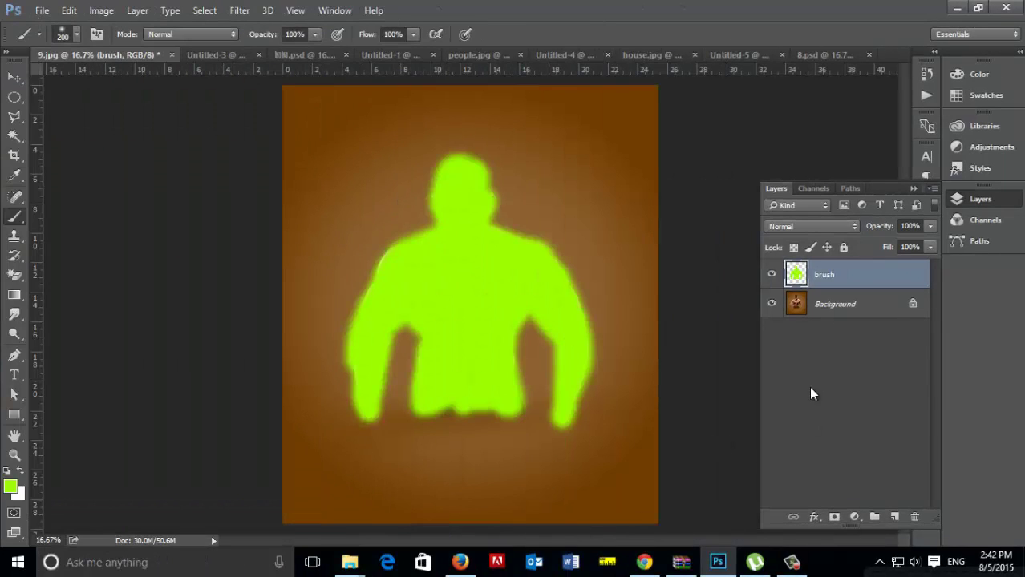
Swap the Layers panel for the Actions panel and expand the ShatterGlass action's steps.
{"action": "left_click", "coordinate": [913, 190]}
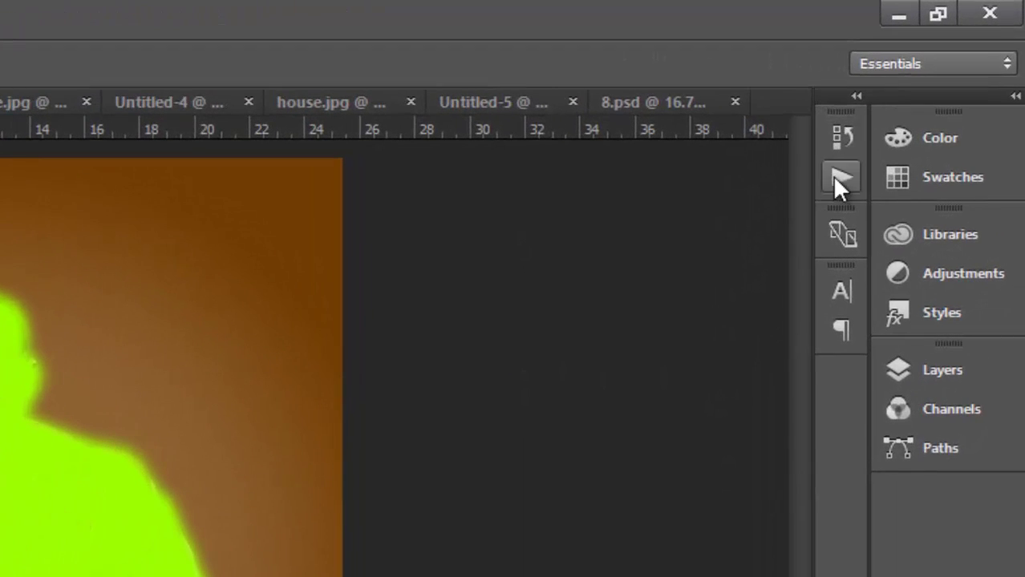
{"action": "left_click", "coordinate": [924, 97]}
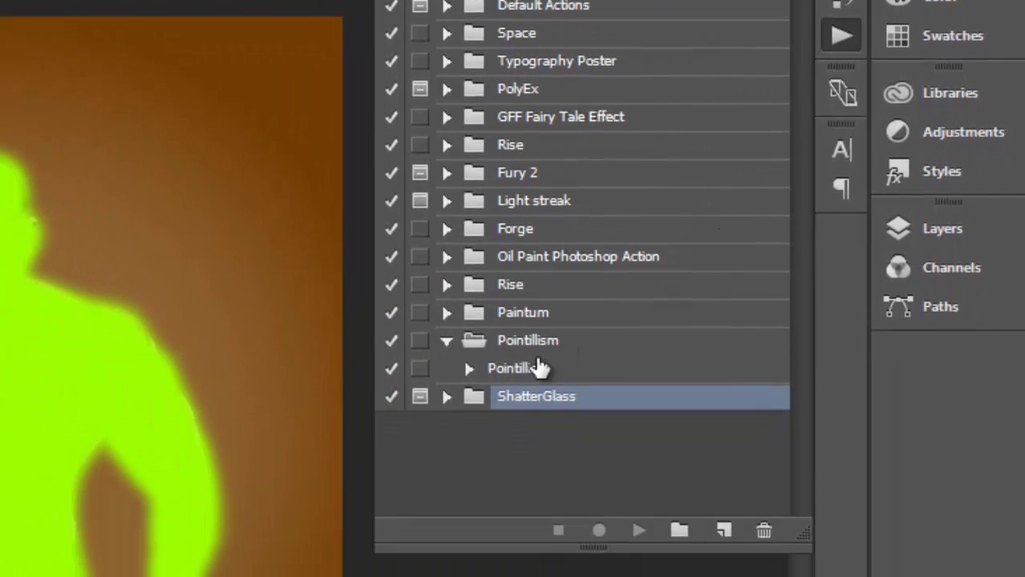
{"action": "left_click", "coordinate": [445, 374]}
{"action": "left_click", "coordinate": [470, 402]}
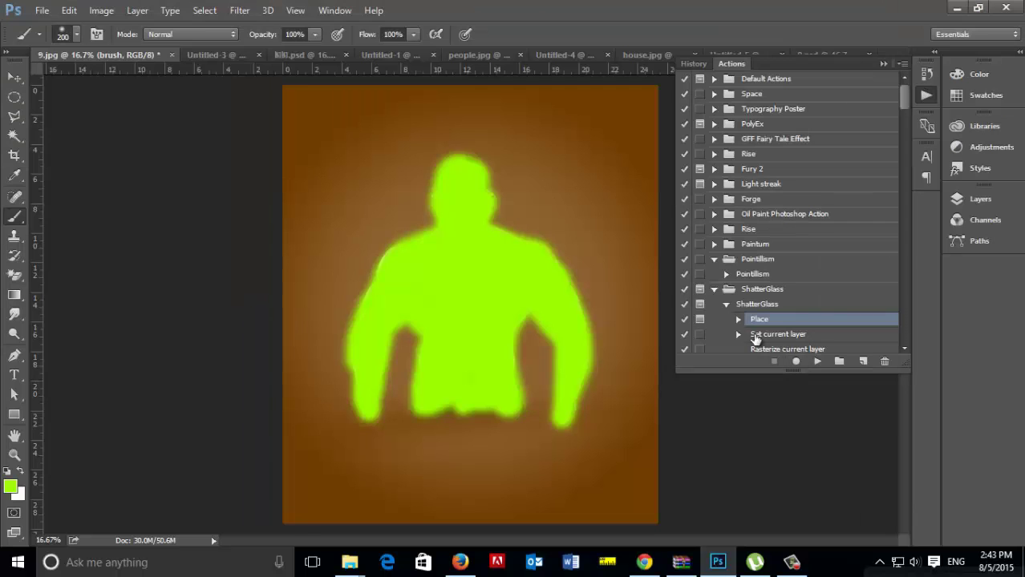
Run the ShatterGlass action and place texture 5 from Downloads > Shatter Glass > Textures.
{"action": "left_click", "coordinate": [814, 361]}
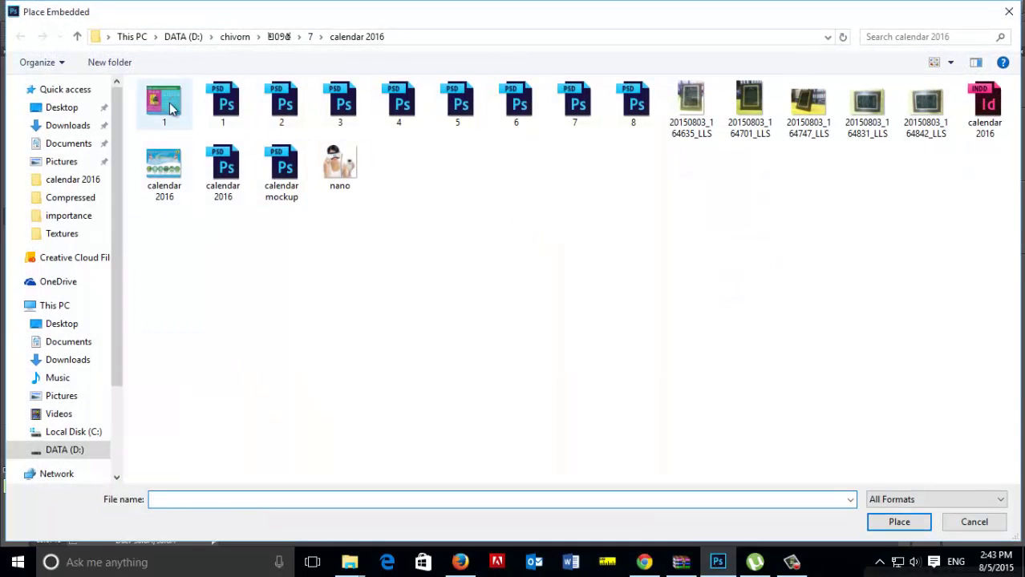
{"action": "left_click", "coordinate": [60, 126]}
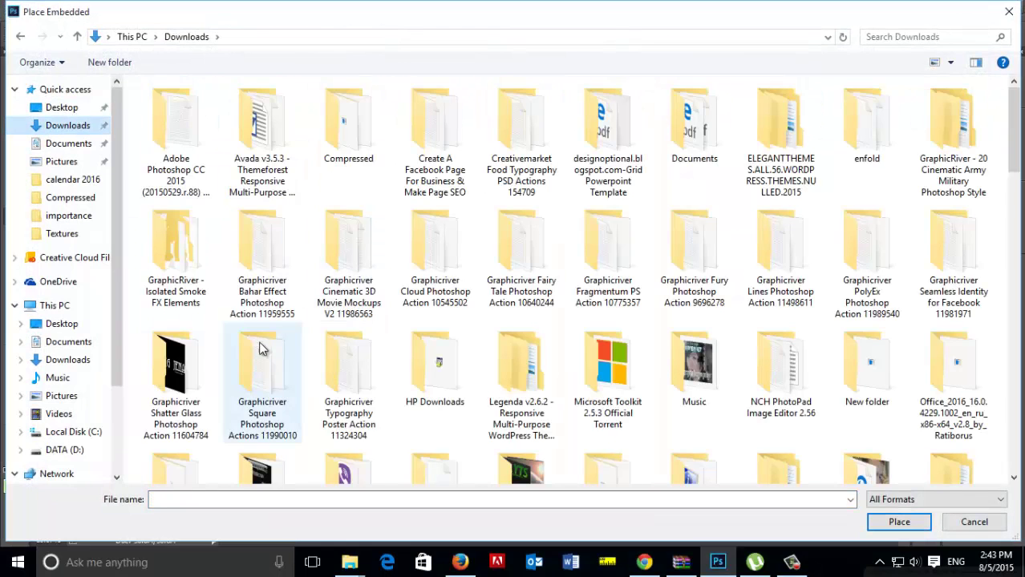
{"action": "double_click", "coordinate": [147, 375]}
{"action": "double_click", "coordinate": [170, 170]}
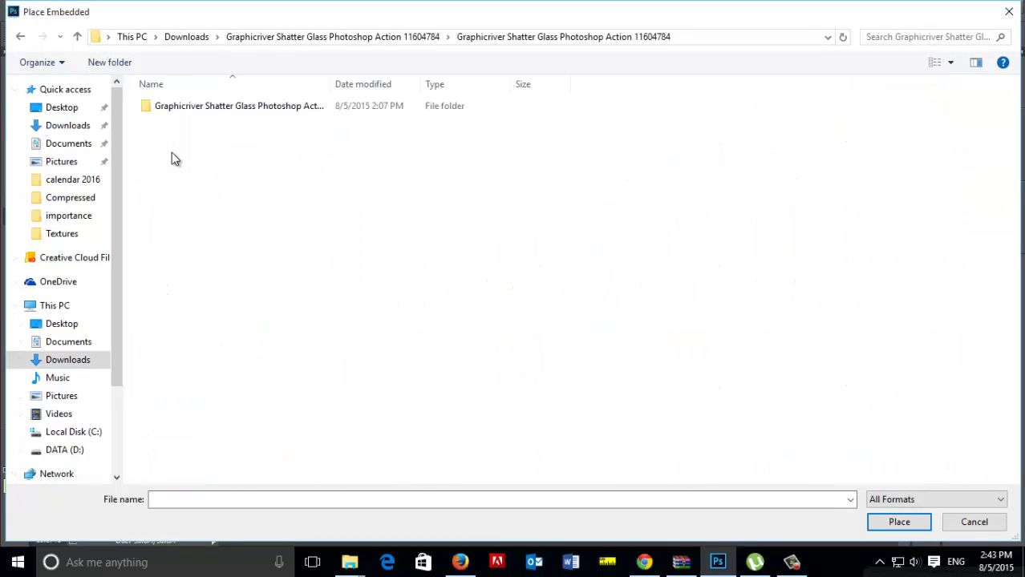
{"action": "double_click", "coordinate": [192, 103]}
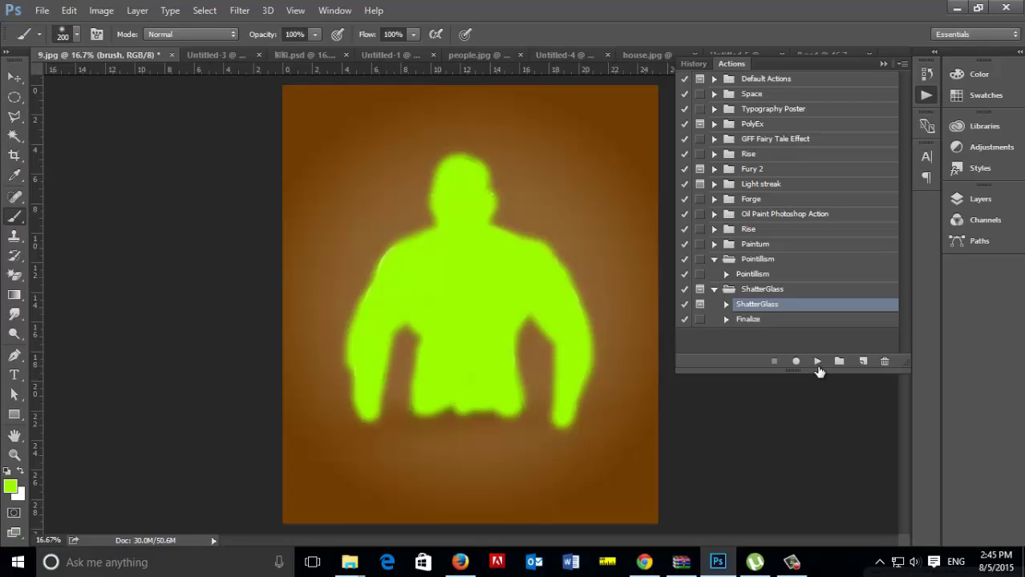
{"action": "left_click", "coordinate": [817, 362]}
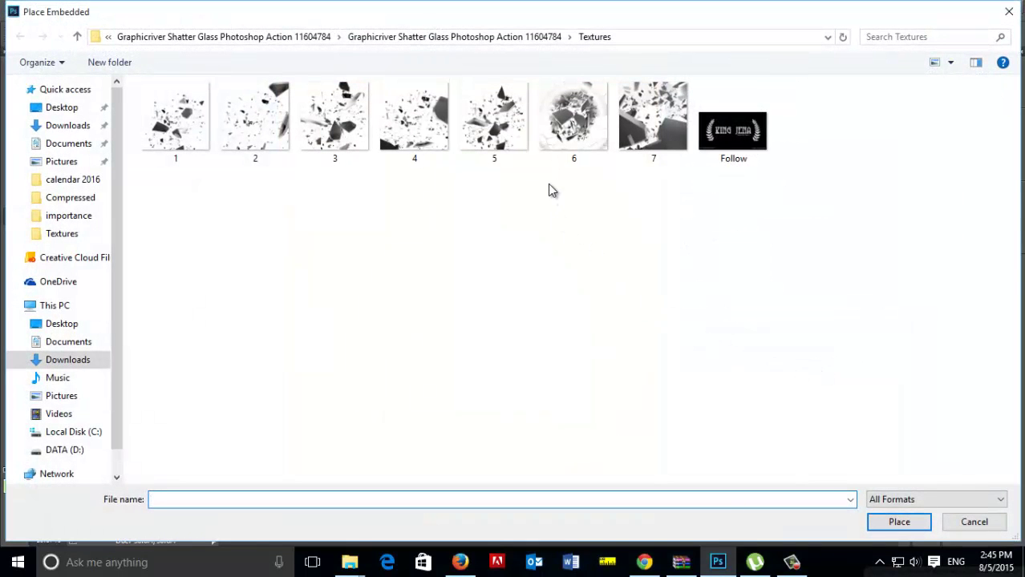
{"action": "left_click", "coordinate": [517, 159]}
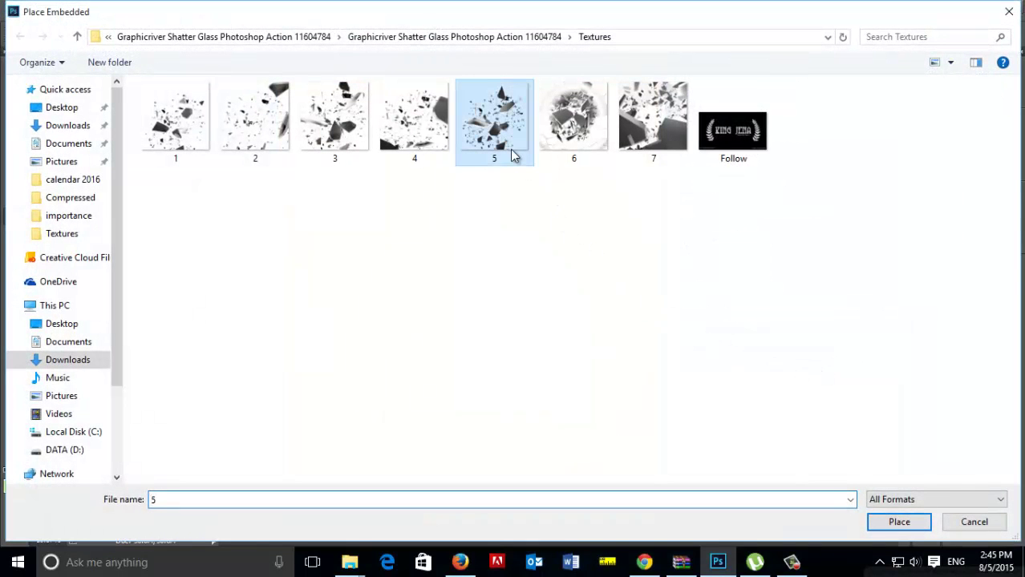
{"action": "left_click", "coordinate": [899, 522]}
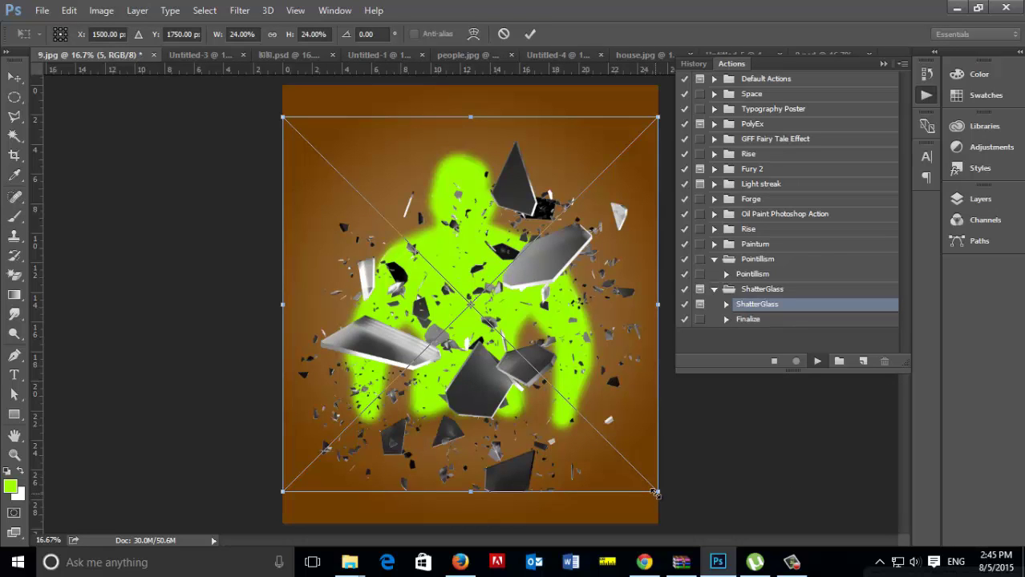
Scale the placed texture to about 28% and confirm so the action finishes.
{"action": "left_click_drag", "start_coordinate": [656, 494], "coordinate": [691, 526]}
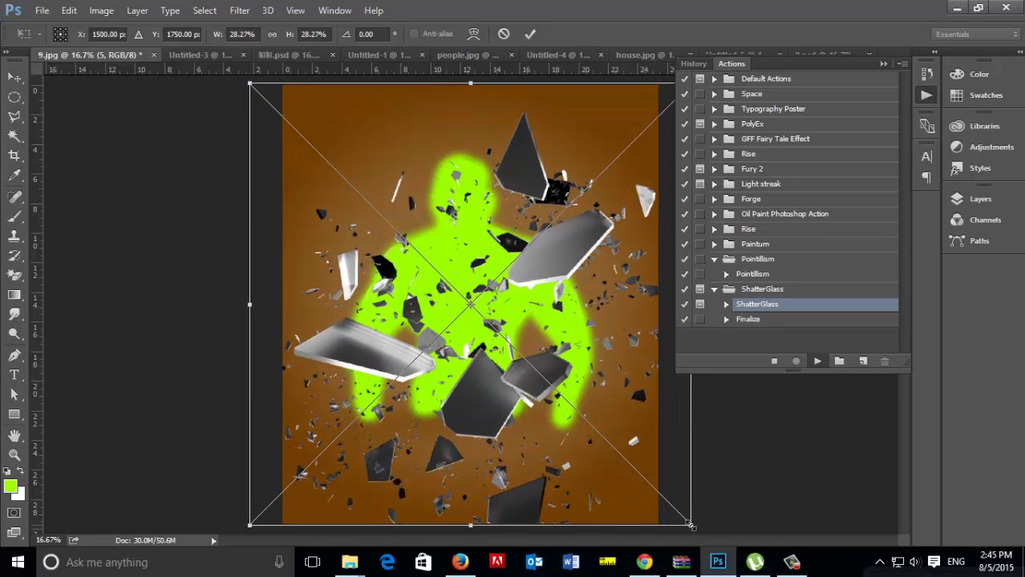
{"action": "key", "text": "Return"}
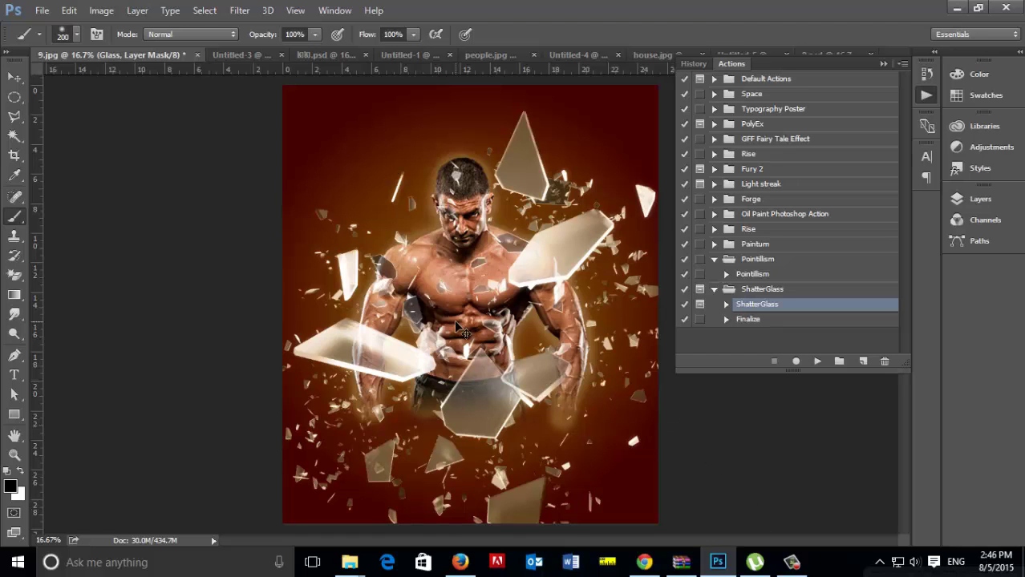
Scale the Glass layer to 110% with Ctrl+T and nudge it slightly into place.
{"action": "key", "text": "ctrl+t"}
{"action": "key", "text": "ctrl+minus"}
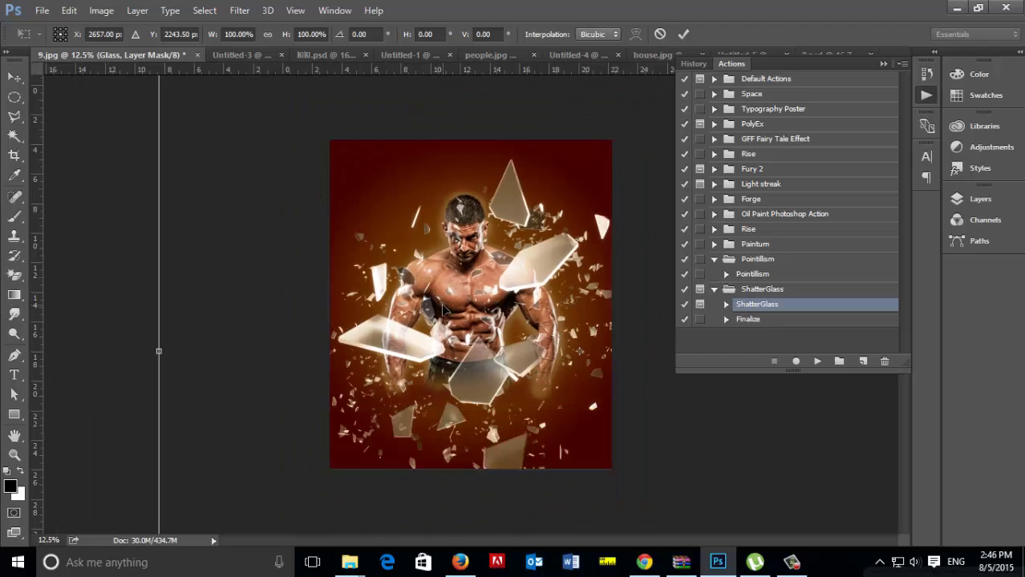
{"action": "key", "text": "ctrl+minus"}
{"action": "key", "text": "ctrl+minus"}
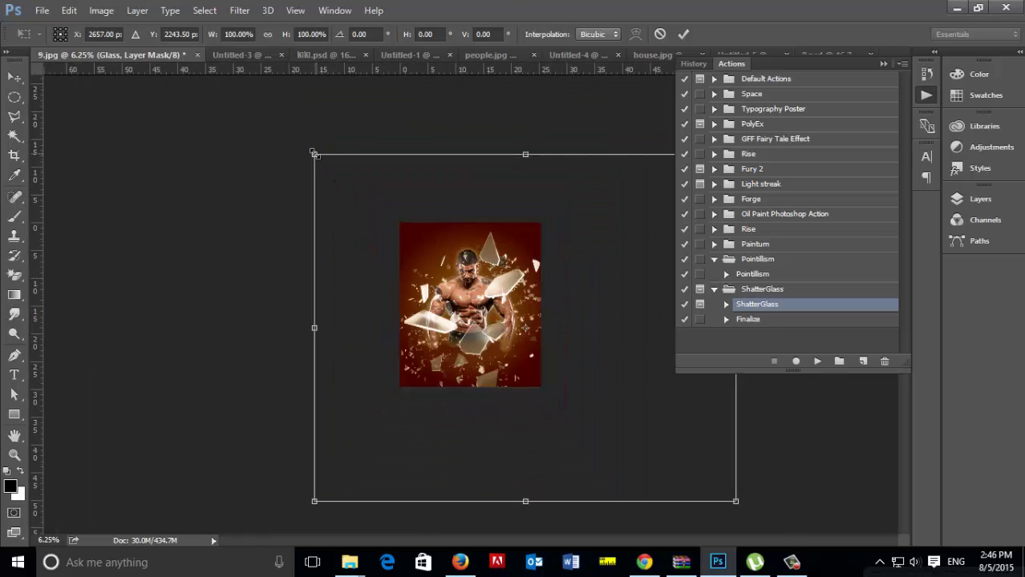
{"action": "left_click_drag", "start_coordinate": [314, 154], "coordinate": [293, 138]}
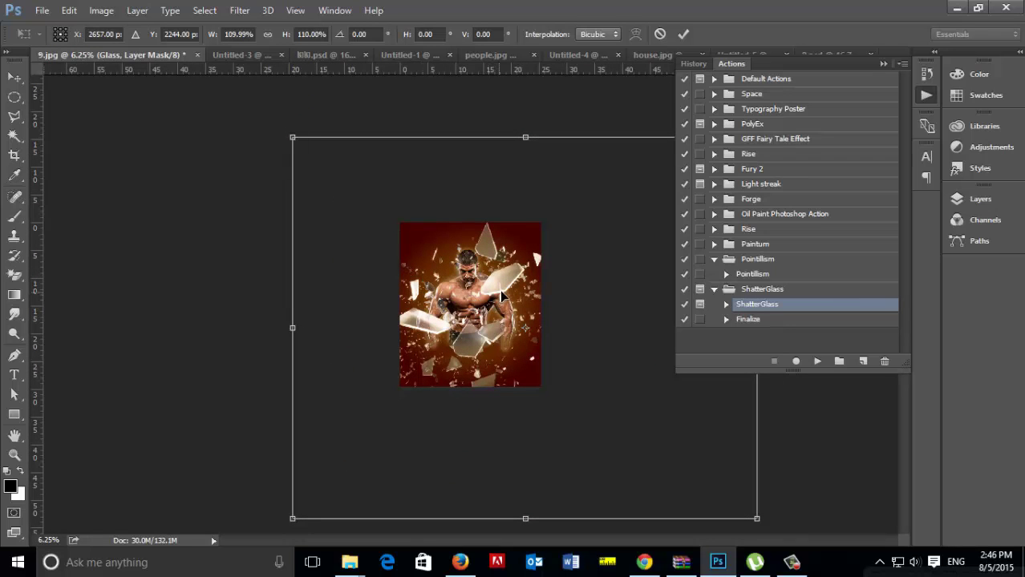
{"action": "left_click_drag", "start_coordinate": [499, 289], "coordinate": [463, 307]}
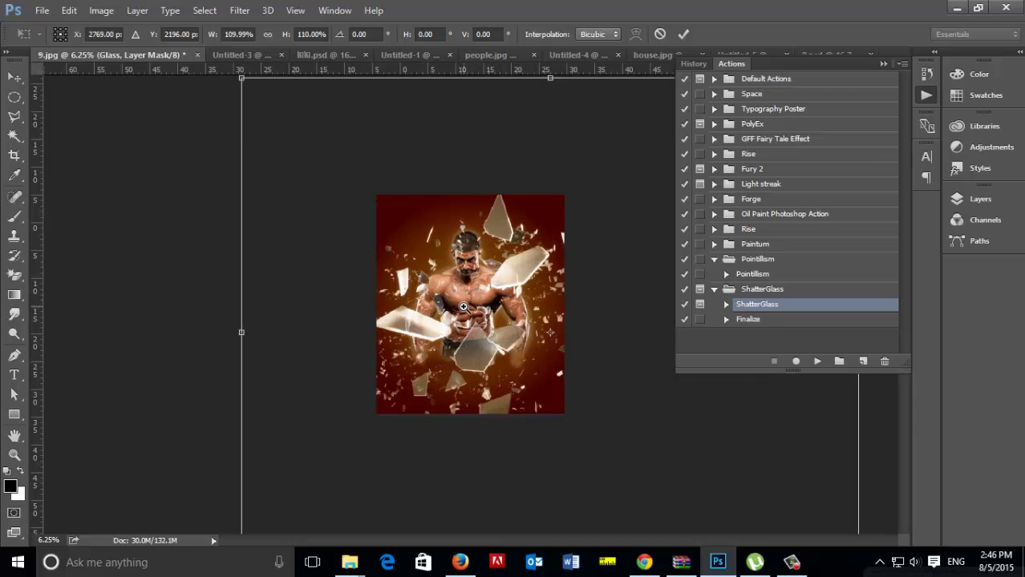
{"action": "key", "text": "ctrl+plus"}
{"action": "key", "text": "ctrl+plus"}
{"action": "key", "text": "ctrl+plus"}
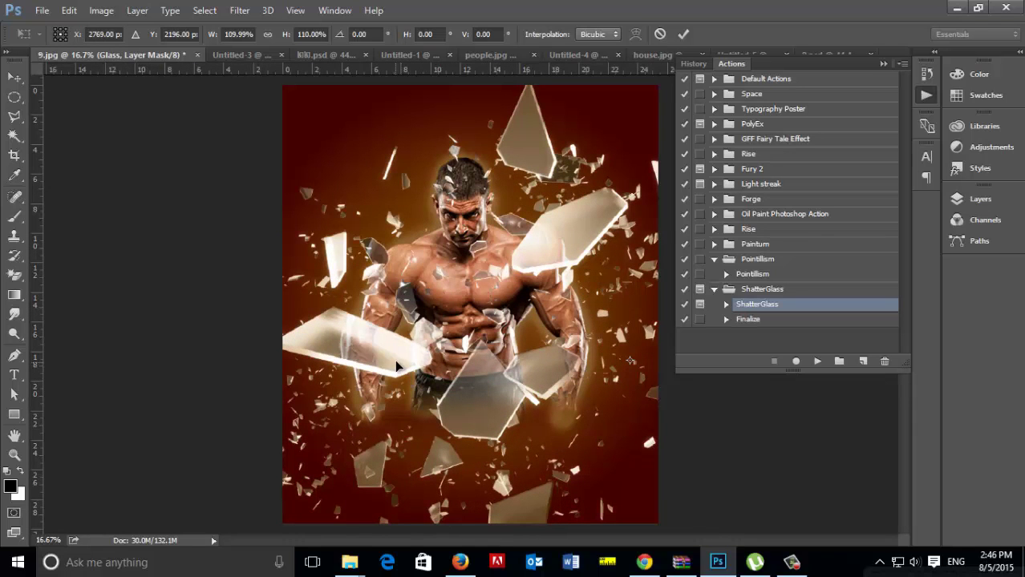
{"action": "left_click_drag", "start_coordinate": [395, 365], "coordinate": [403, 366]}
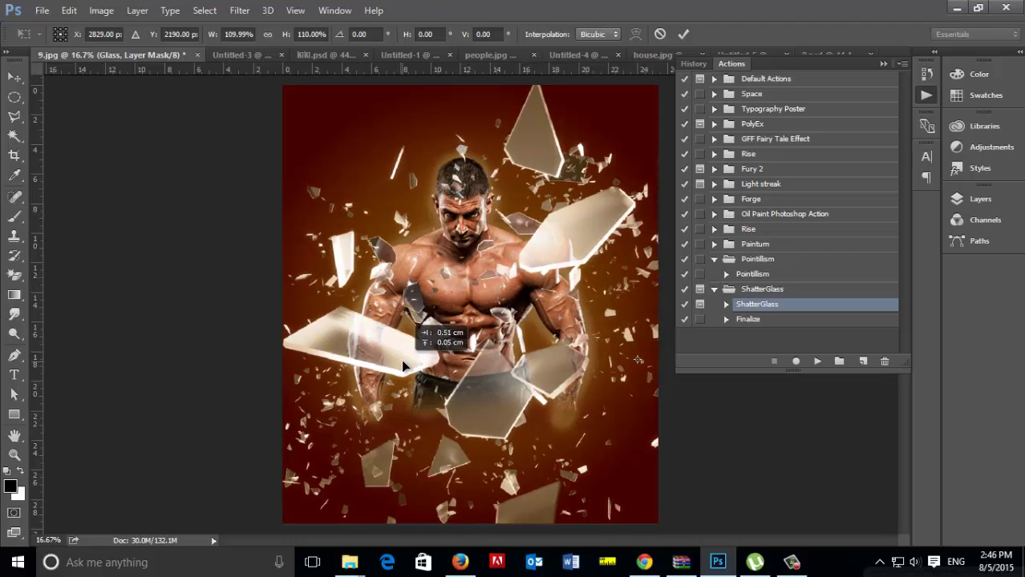
{"action": "left_click_drag", "start_coordinate": [403, 366], "coordinate": [400, 368]}
{"action": "key", "text": "b"}
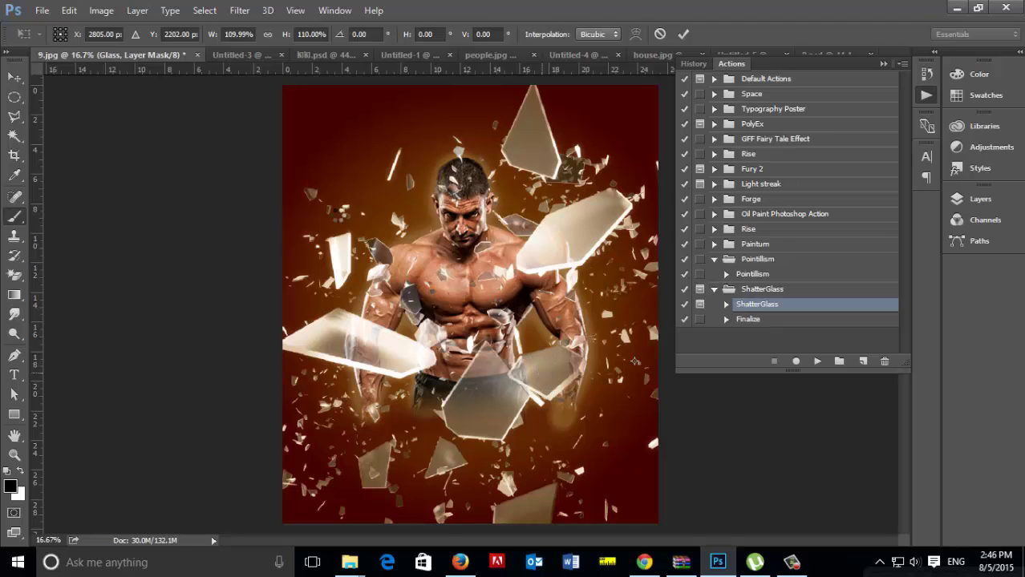
{"action": "key", "text": "Return"}
Paint one small patch on the Glass mask, glance at Untitled-3, then return to 9.jpg and hide Actions.
{"action": "left_click", "coordinate": [583, 354]}
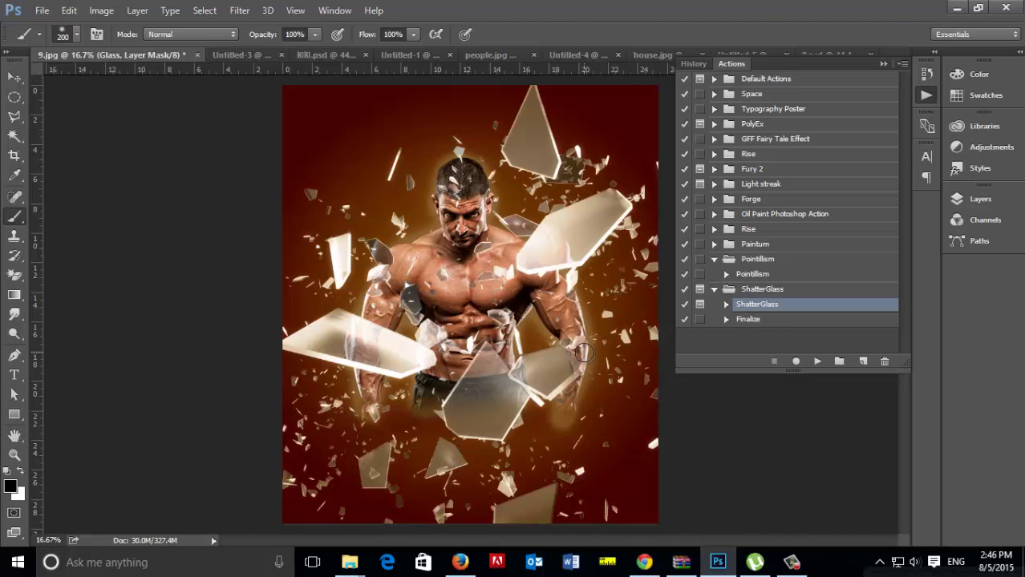
{"action": "key", "text": "ctrl+minus"}
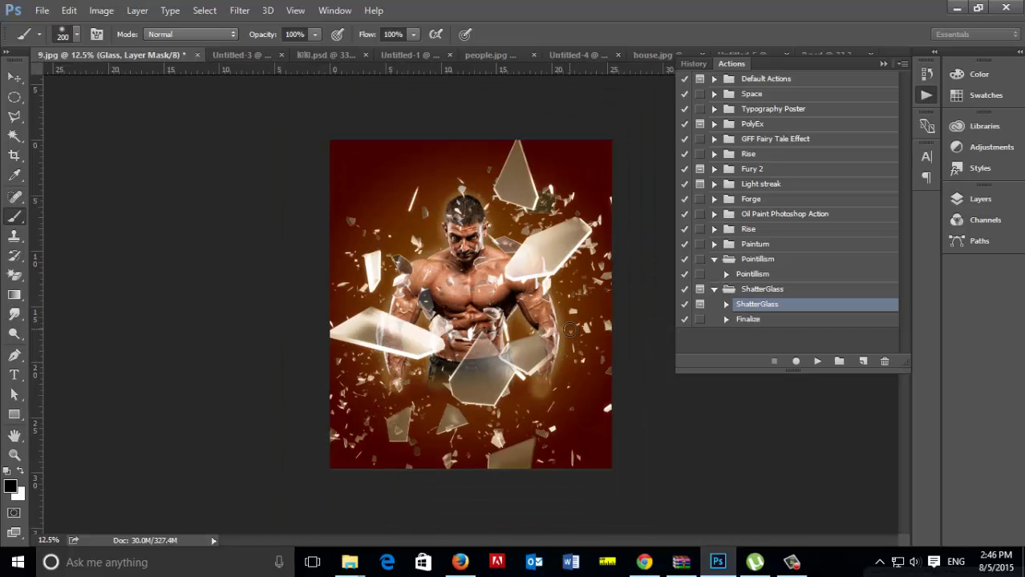
{"action": "left_click", "coordinate": [239, 54]}
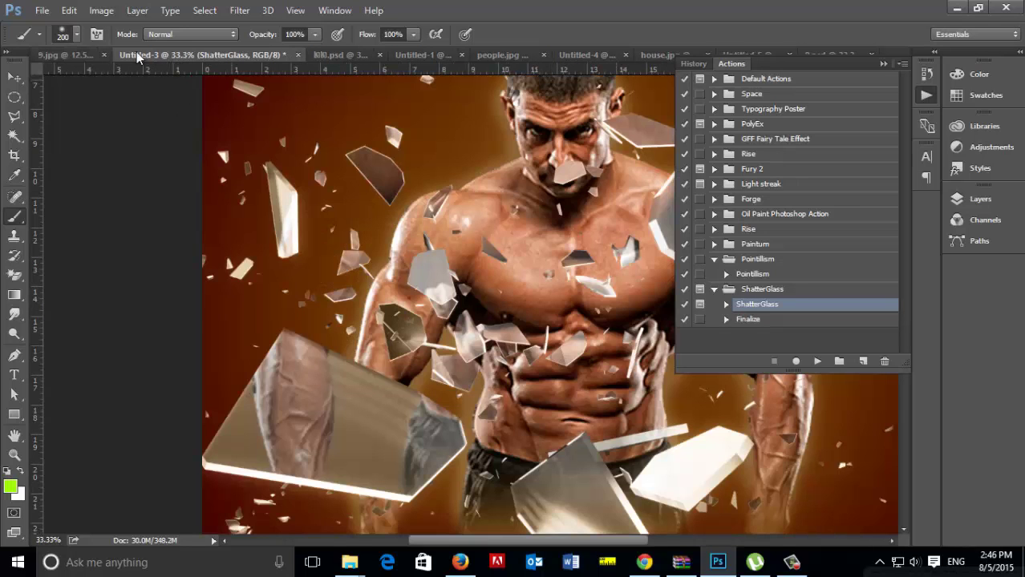
{"action": "left_click", "coordinate": [81, 54]}
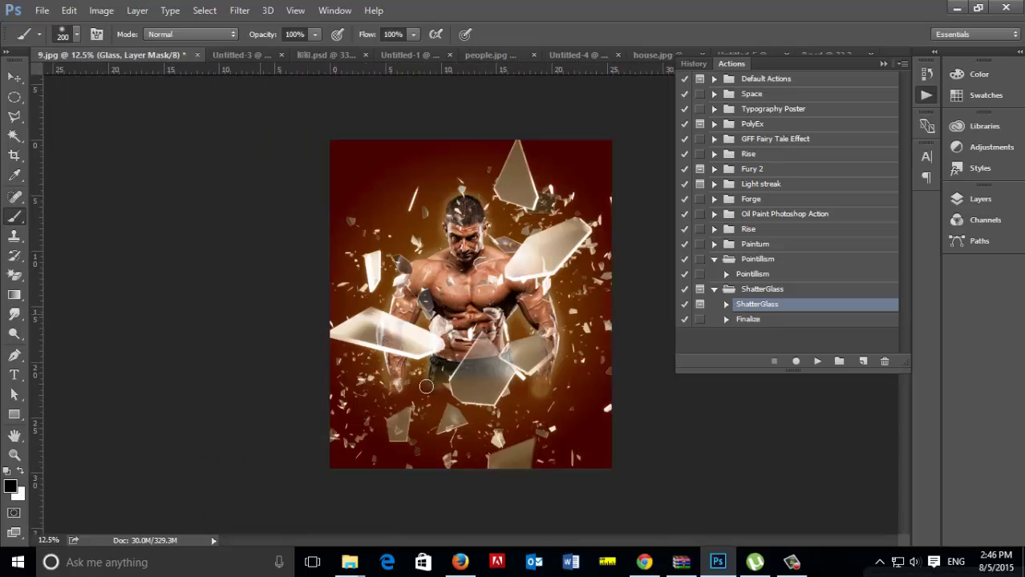
{"action": "left_click", "coordinate": [883, 63]}
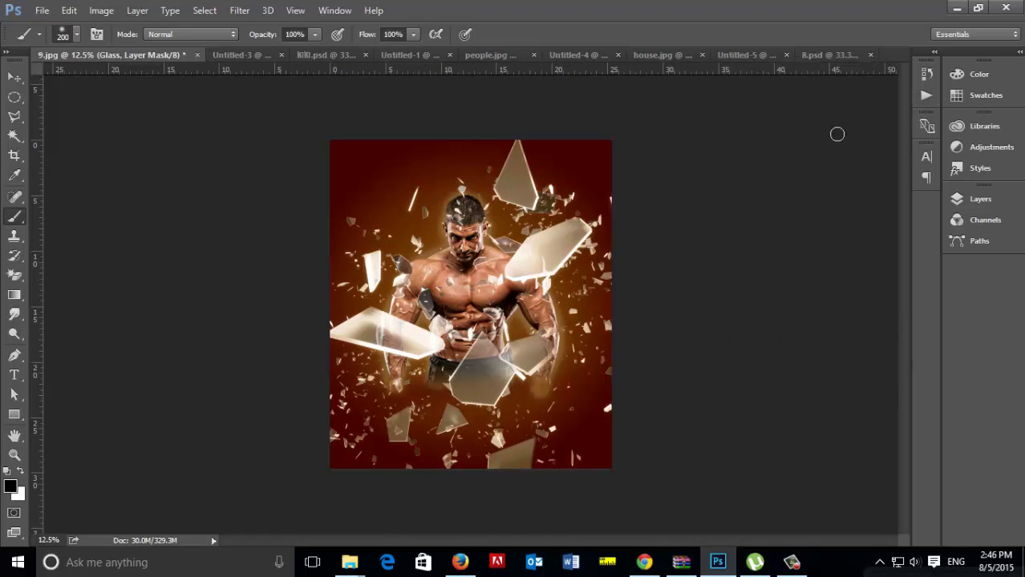
{"action": "key", "text": "ctrl+plus"}
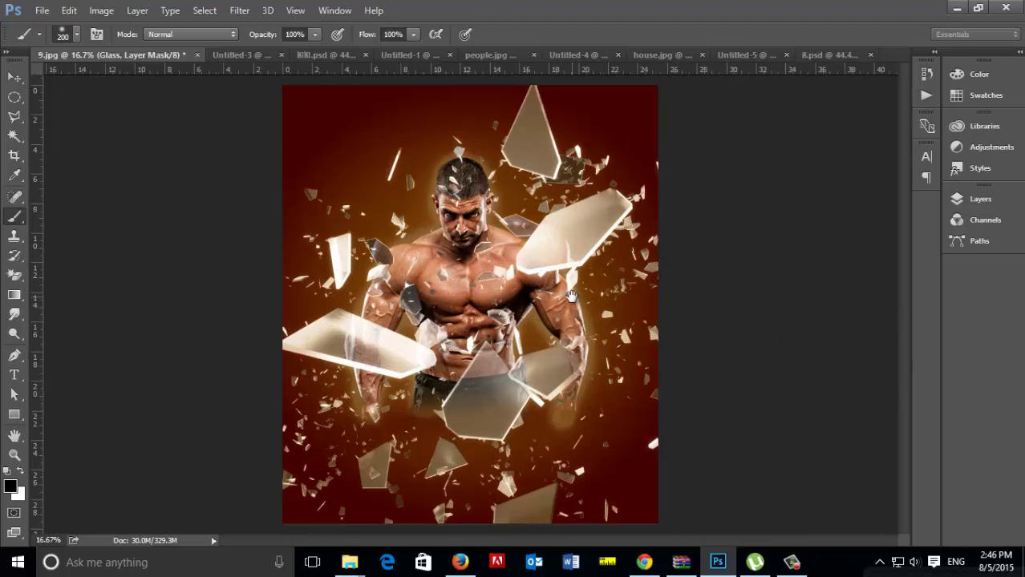